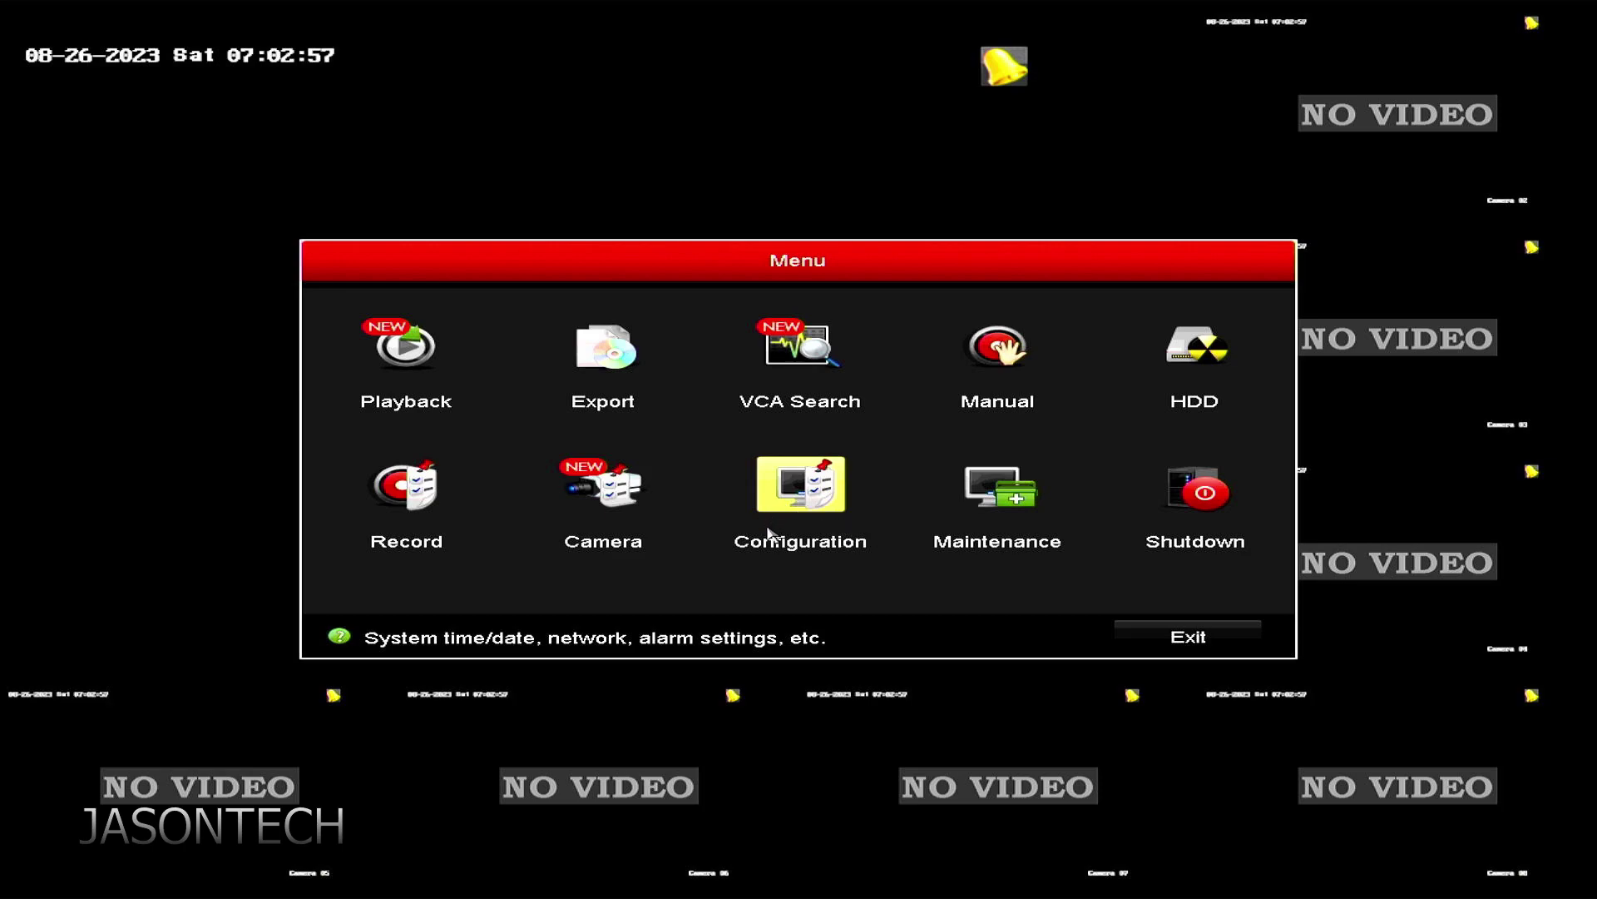
# - Change the system time hour from 07 to 08 (08:03:00), leaving the date unchanged
pyautogui.click(801, 500)
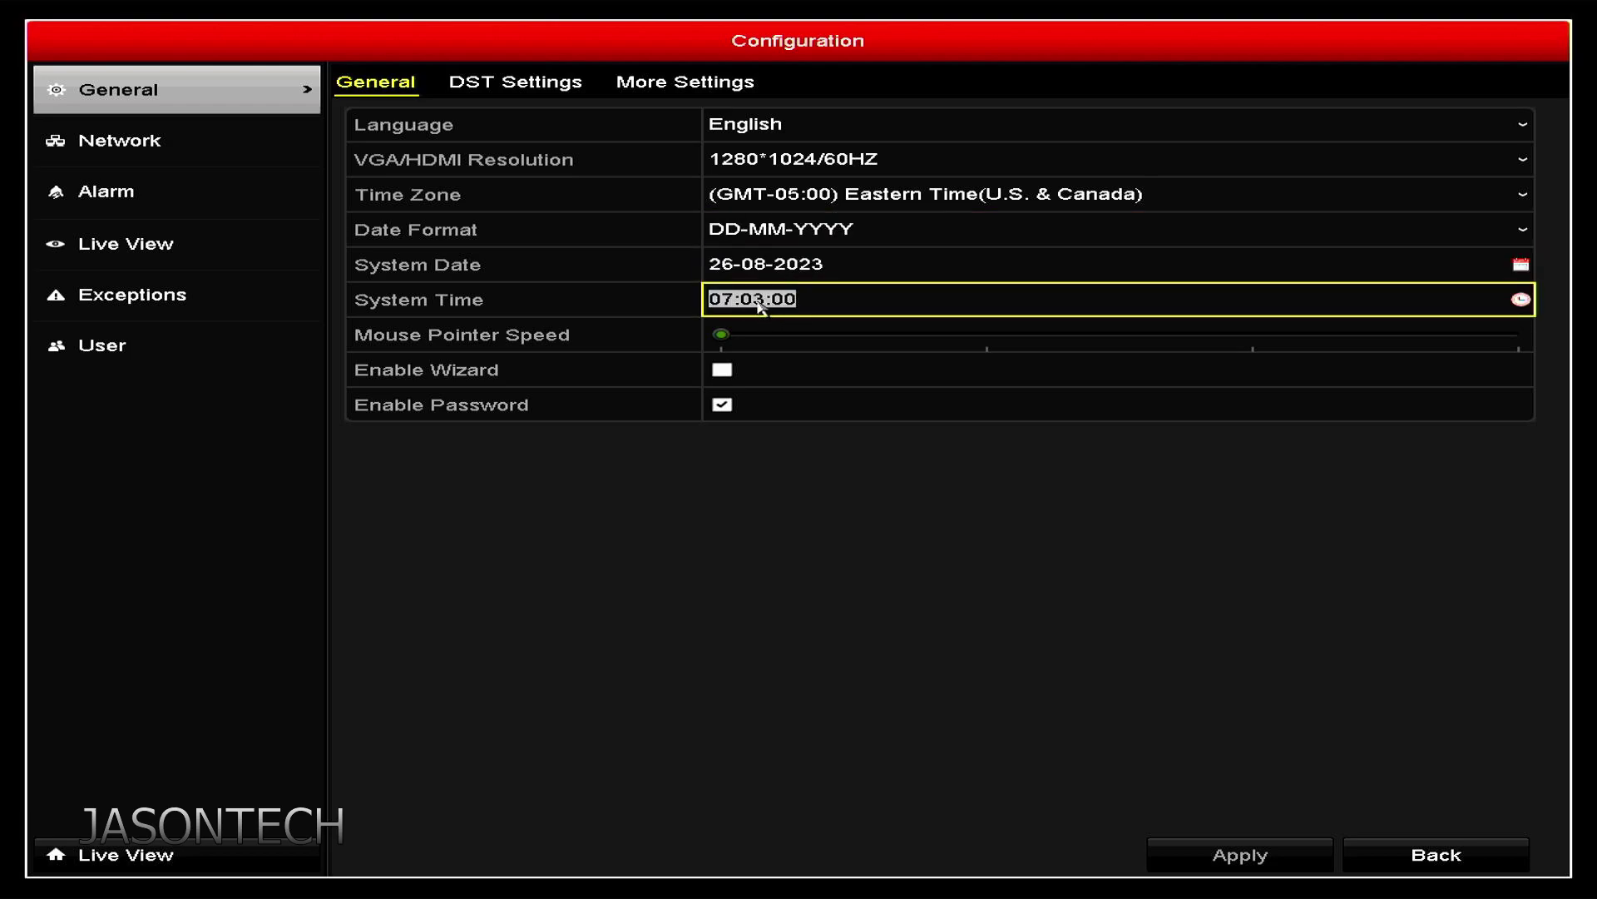
pyautogui.click(759, 307)
pyautogui.click(818, 329)
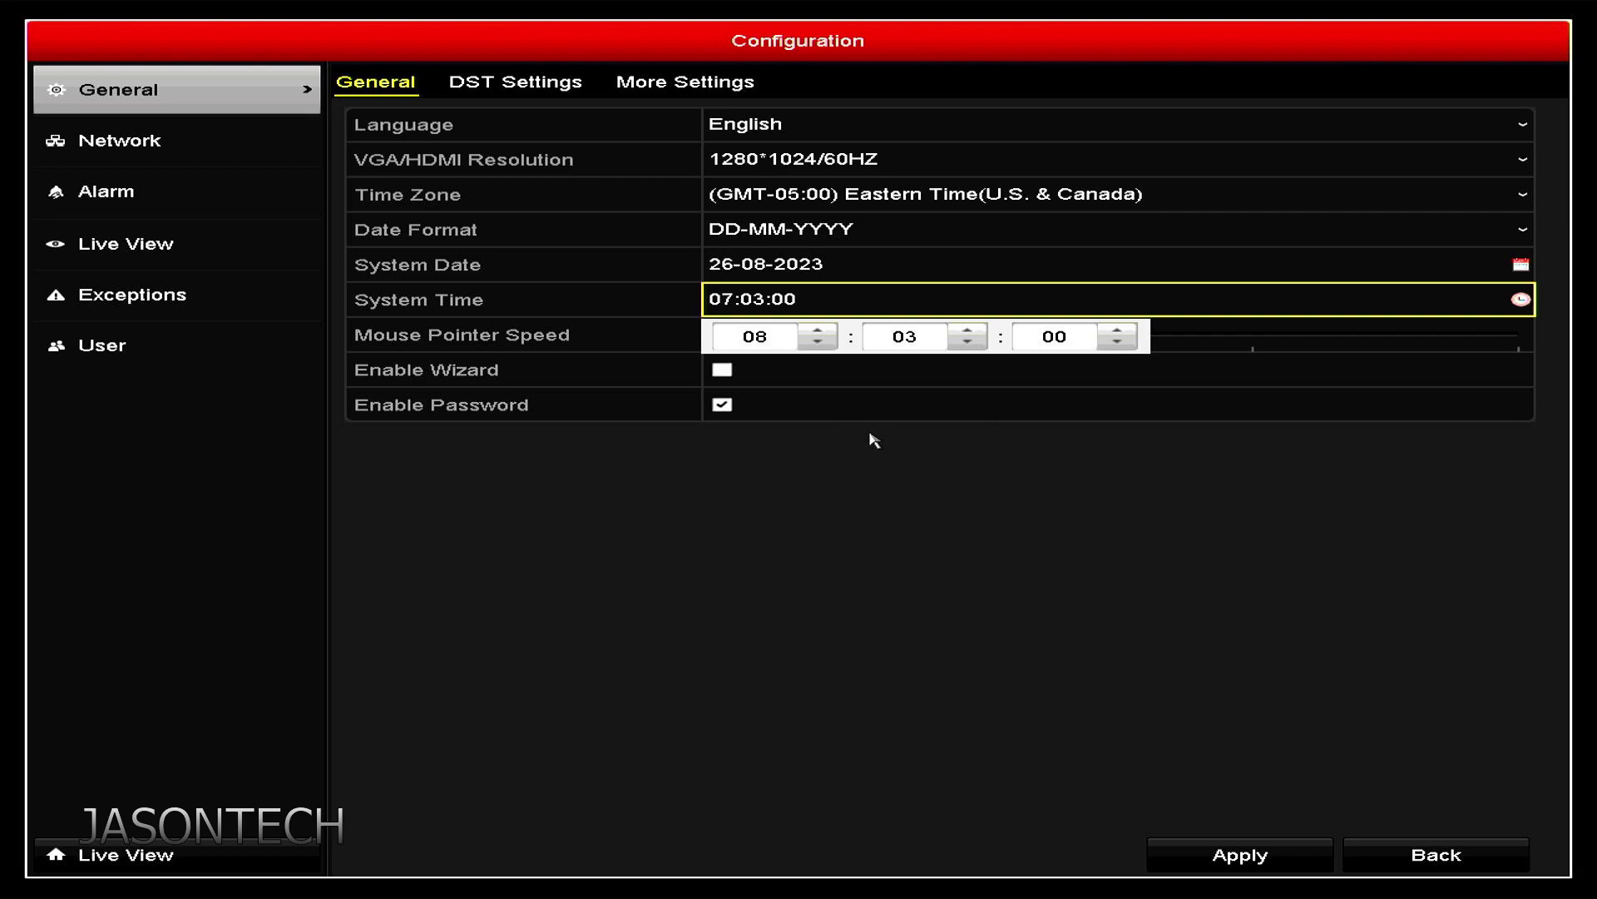
pyautogui.click(1083, 643)
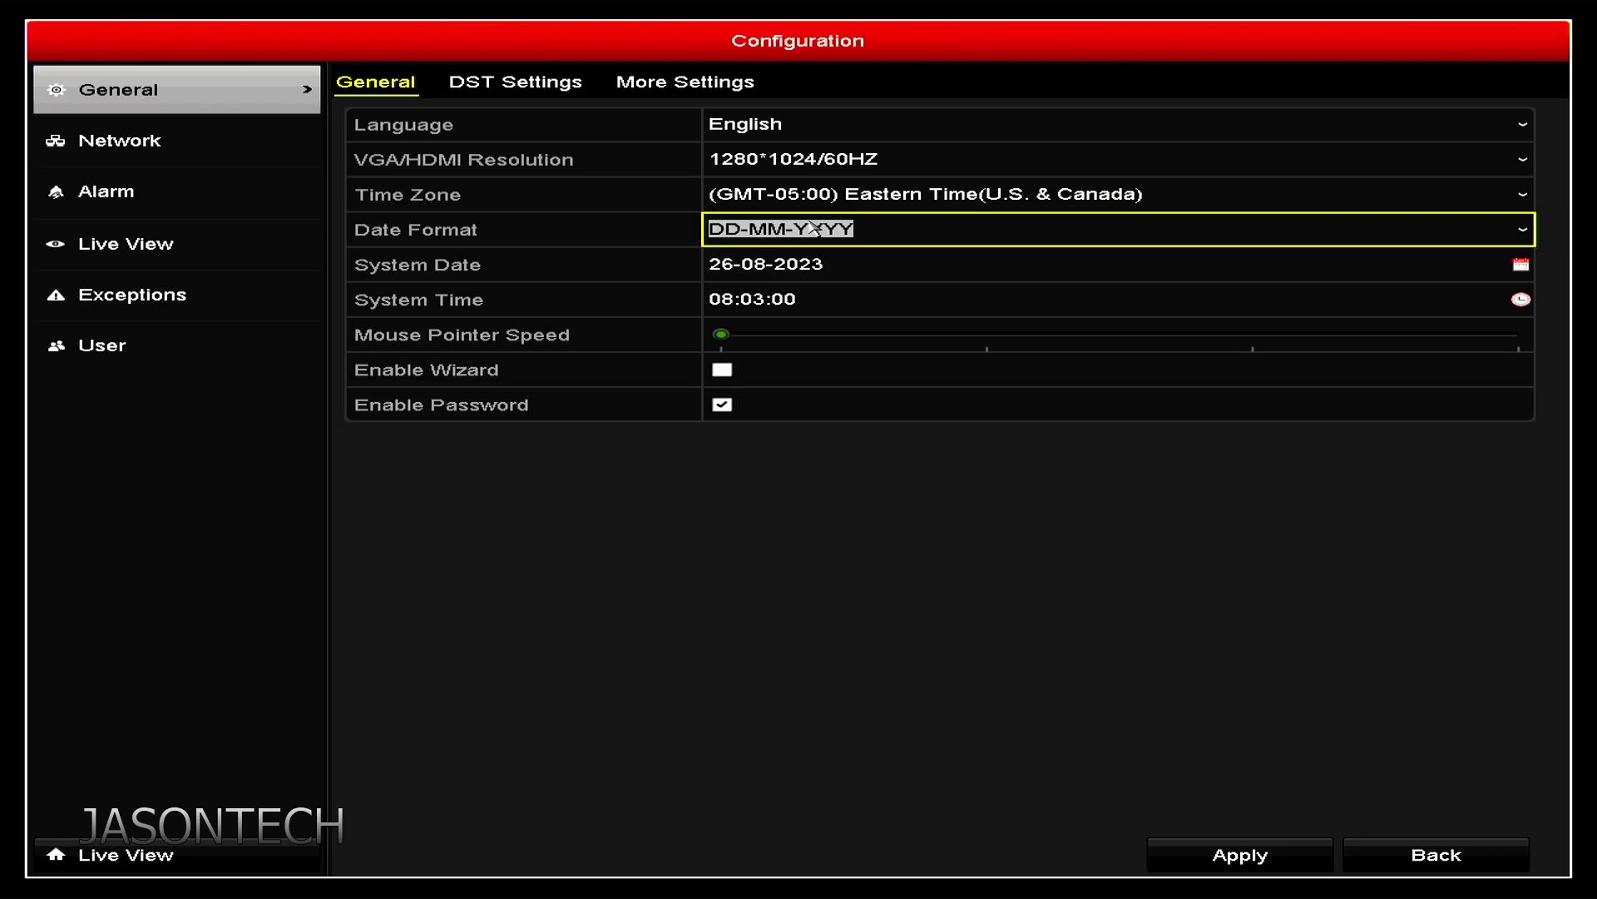
pyautogui.click(819, 264)
pyautogui.click(901, 537)
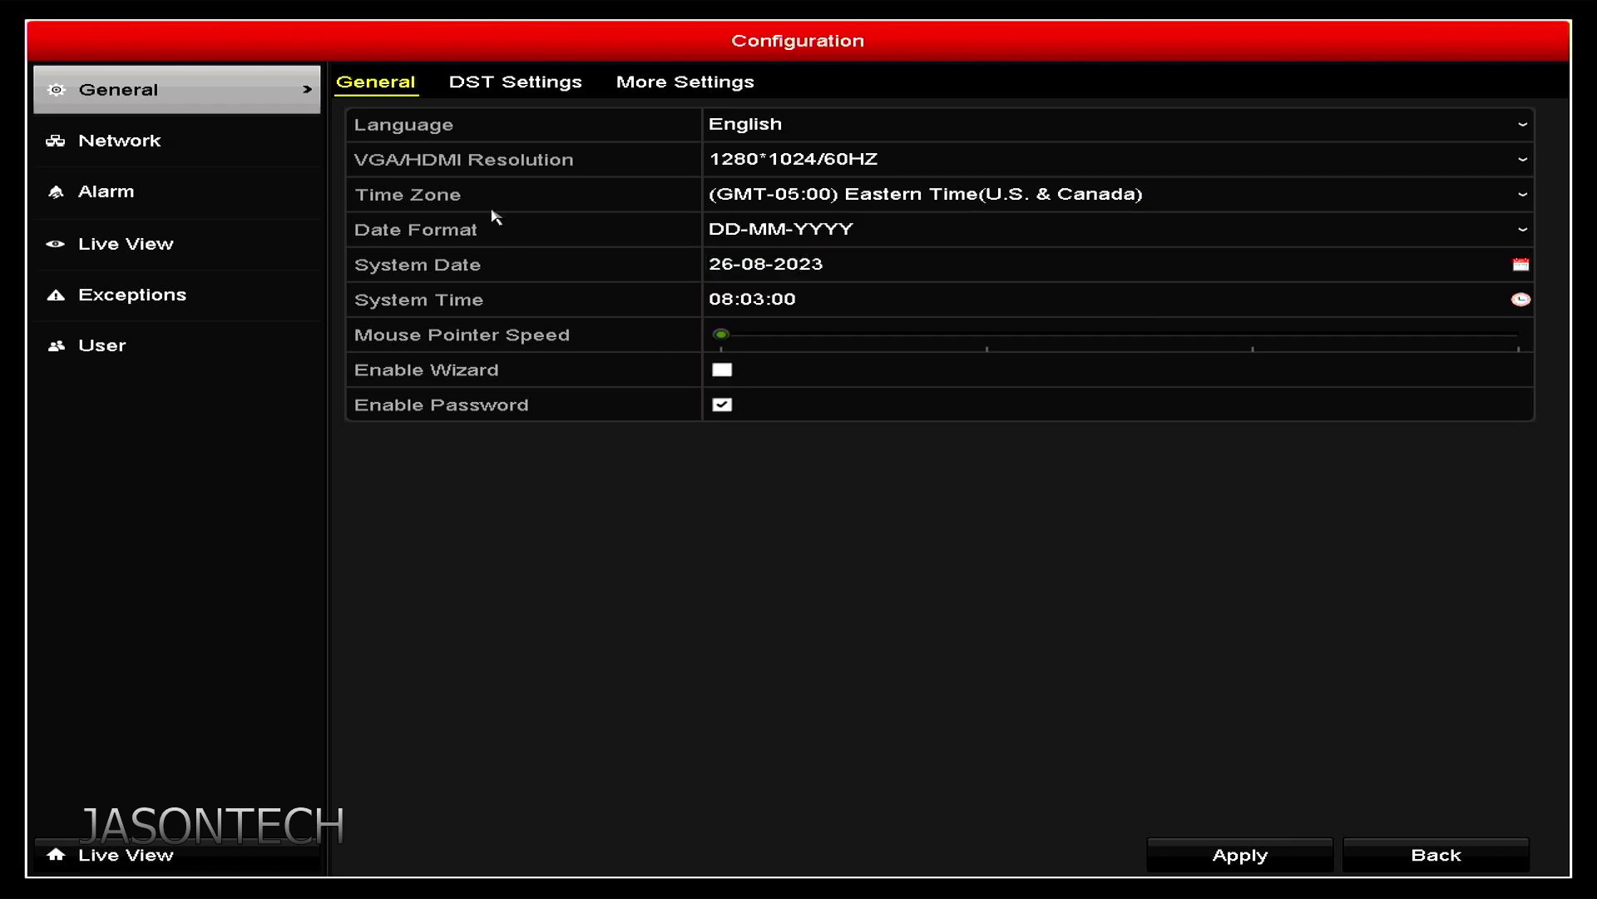
# - Enable and apply Auto DST Adjustment: March 2nd Sunday to November 1st Sunday, 60-minute bias
pyautogui.click(515, 81)
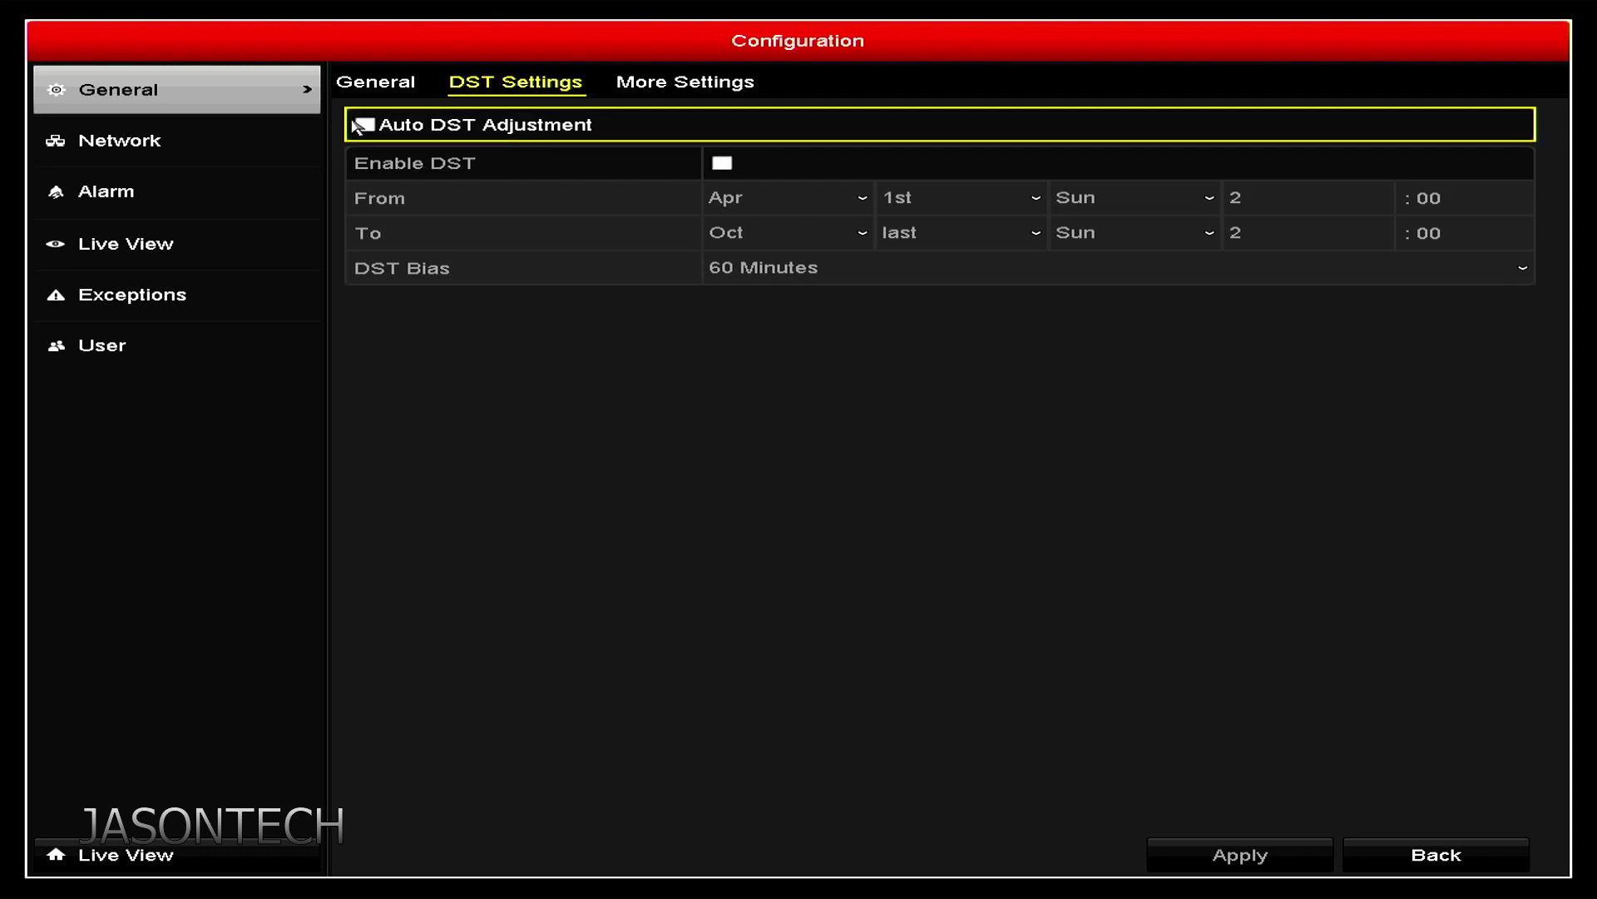
pyautogui.click(365, 125)
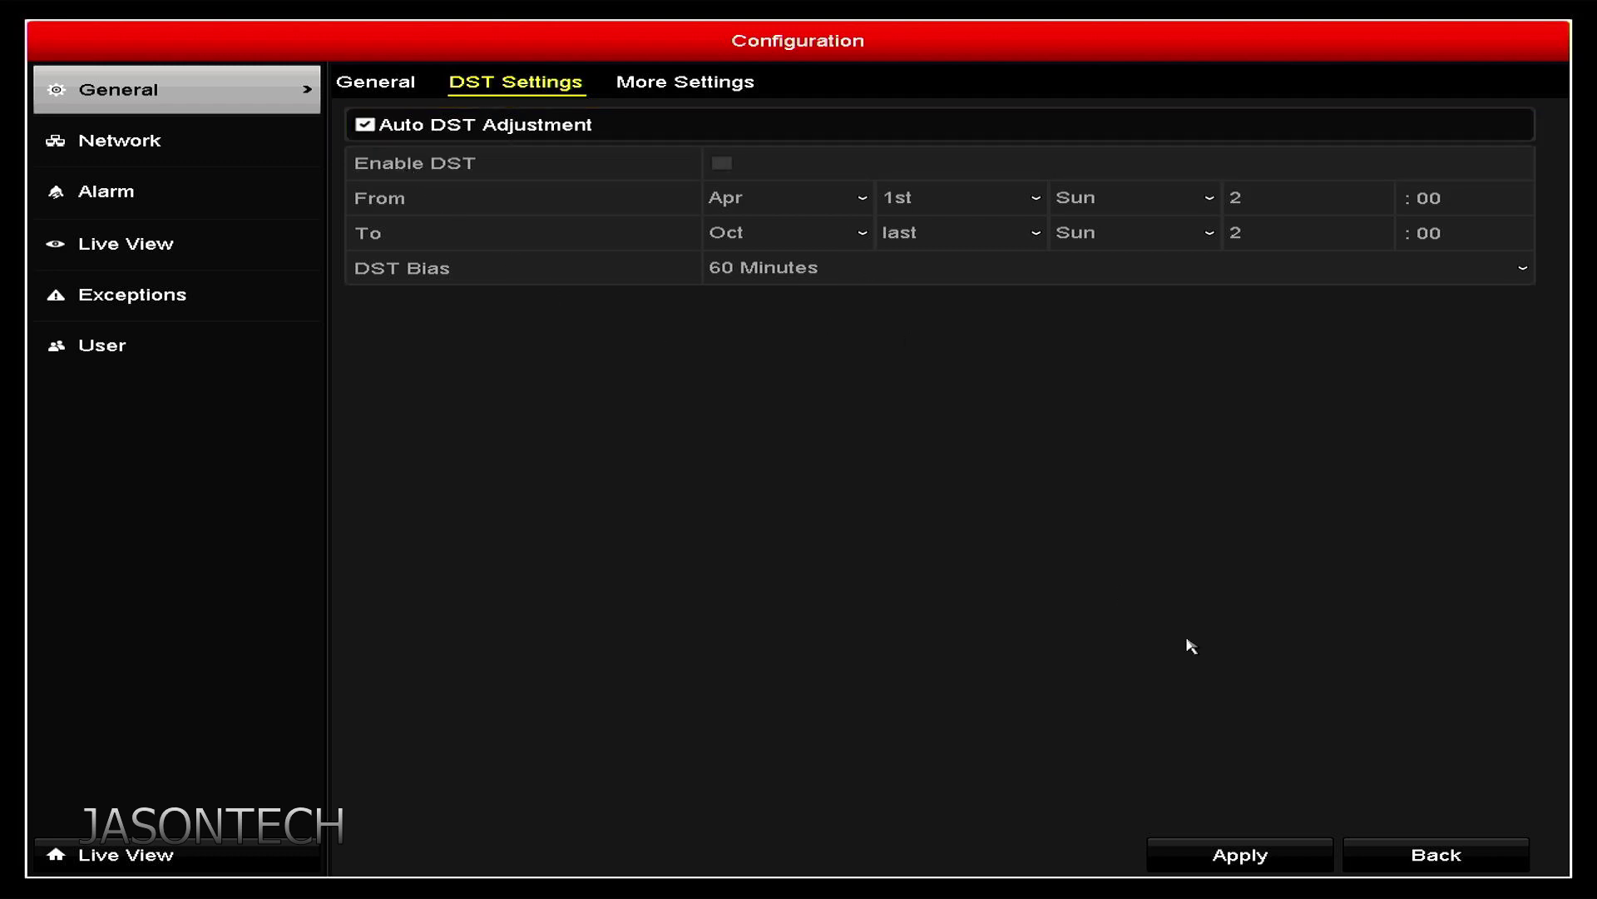
pyautogui.click(1248, 856)
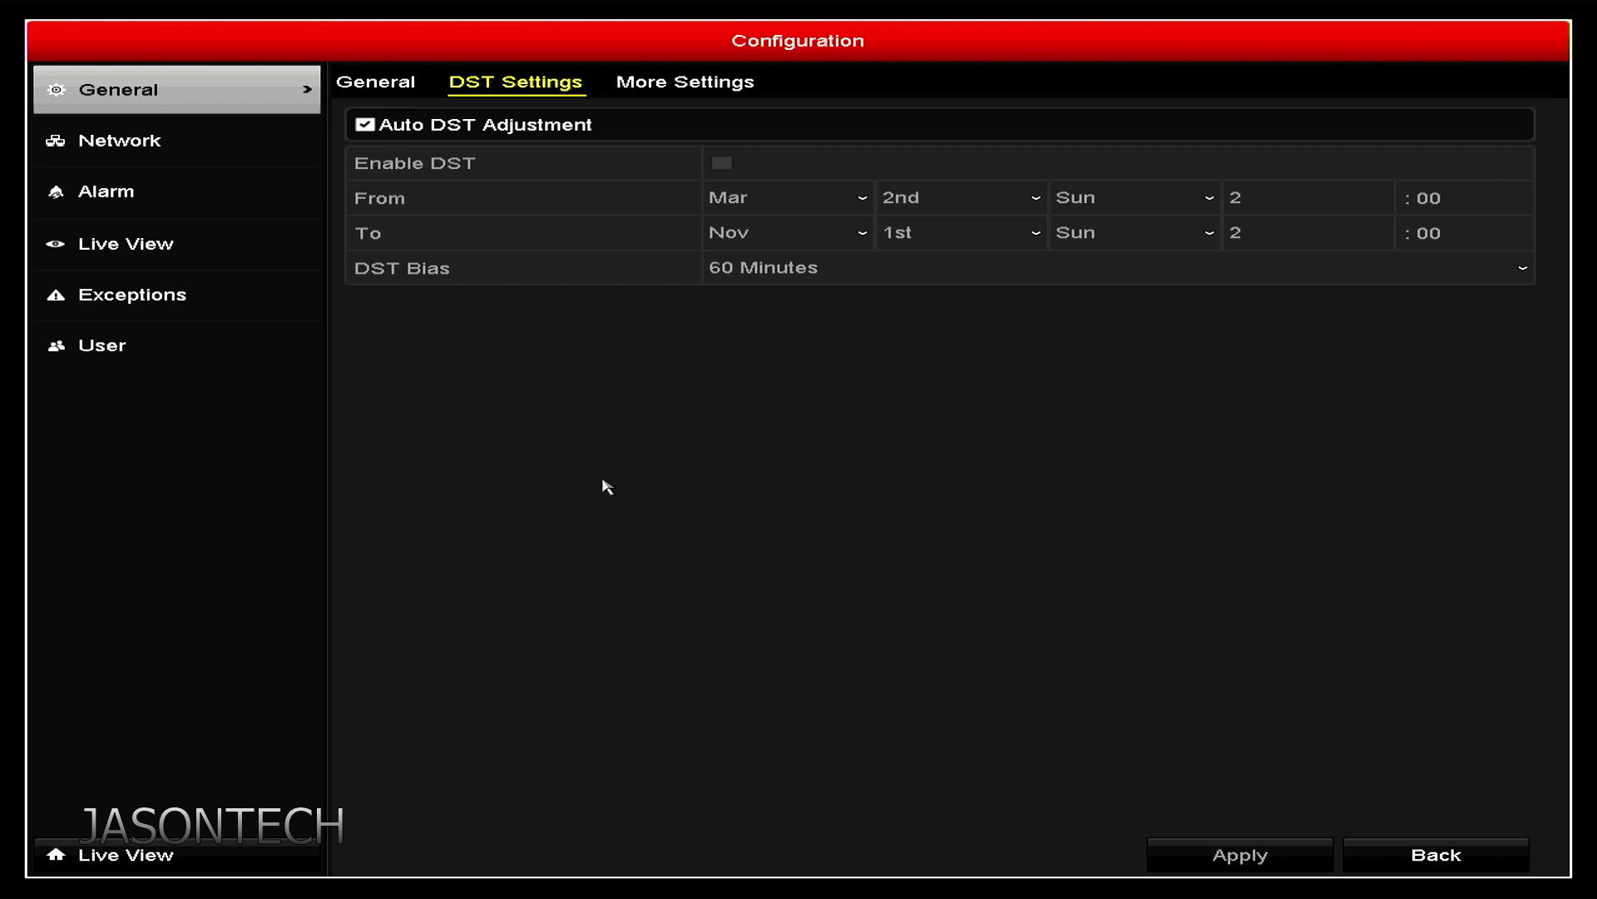
pyautogui.click(672, 88)
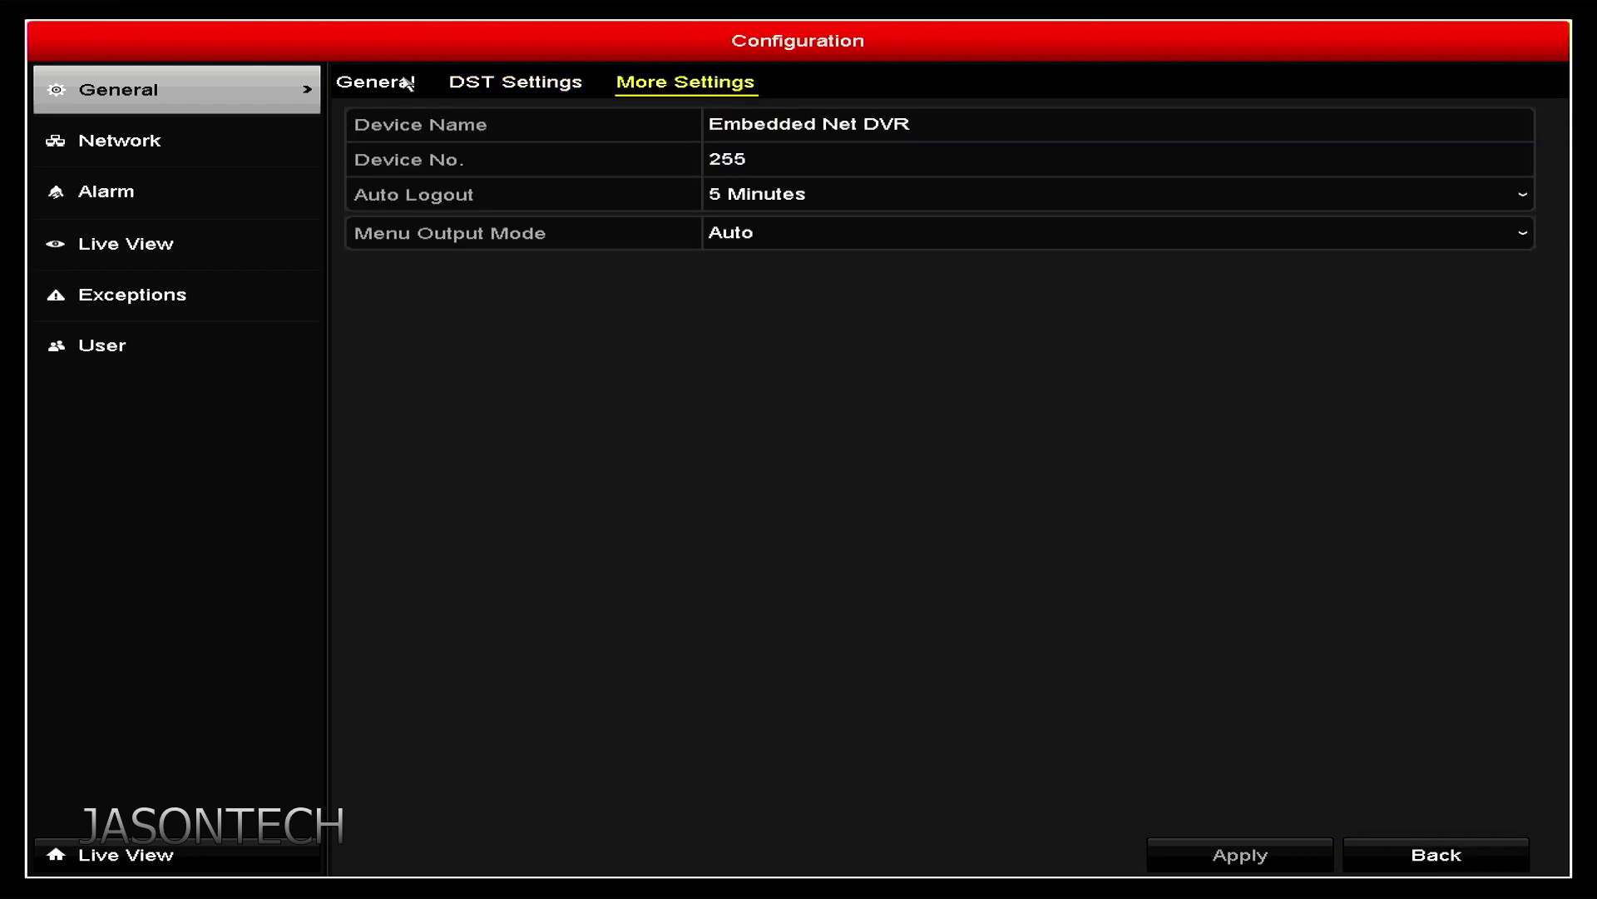
# - Go back to the General tab and open Network from the sidebar
pyautogui.click(376, 81)
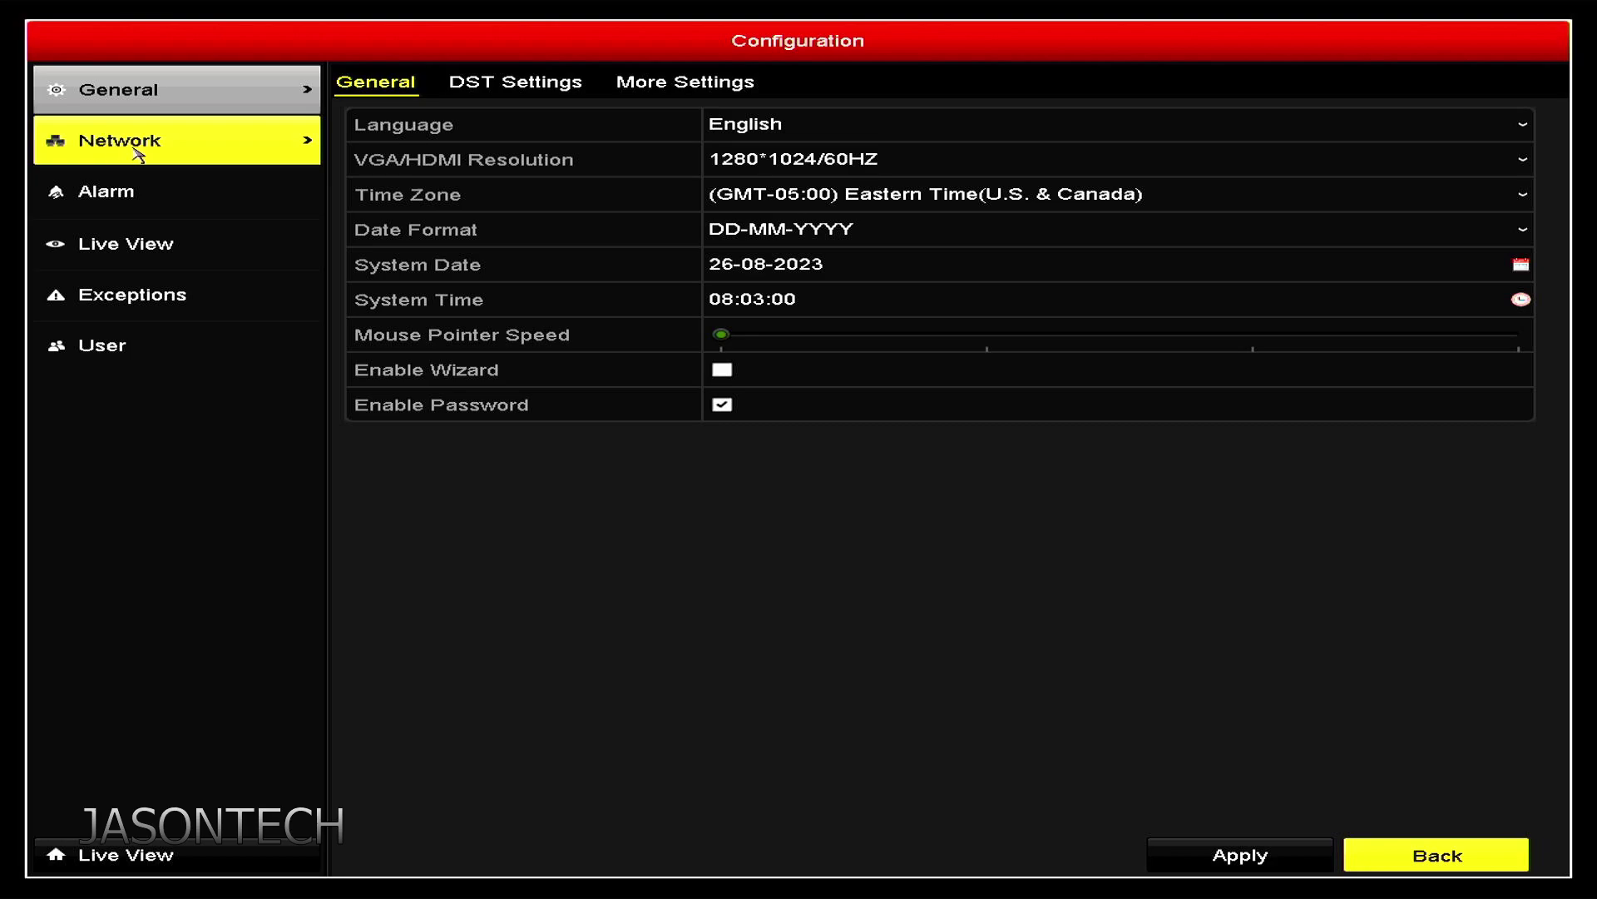
pyautogui.click(137, 153)
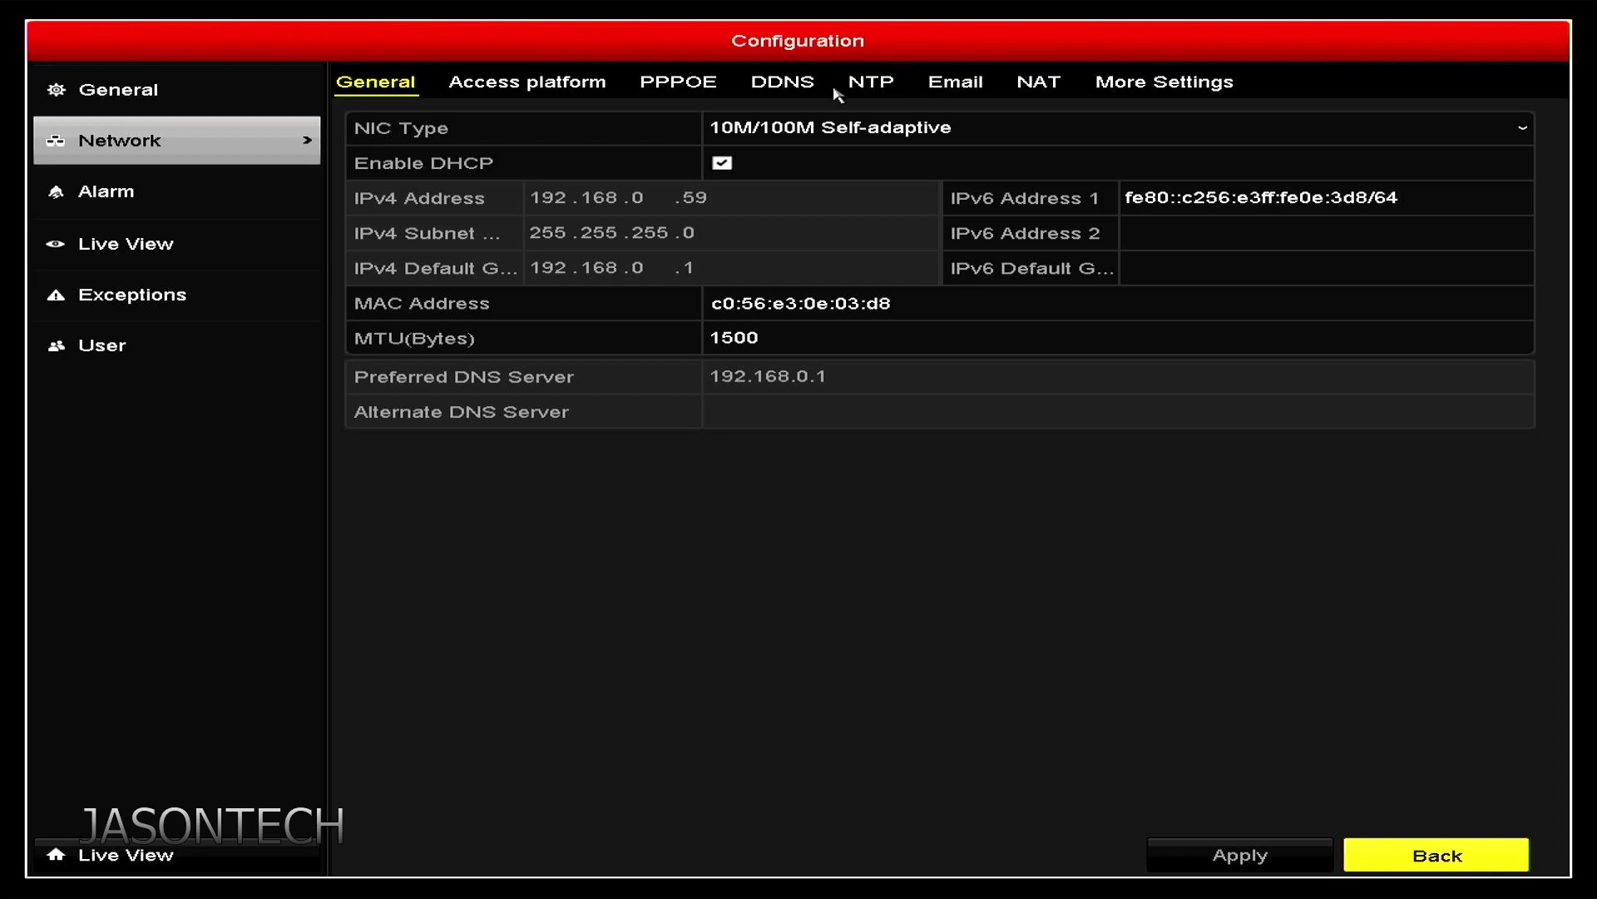
# - Enable NTP time synchronization with the 60-minute interval and begin editing the server address
pyautogui.click(884, 90)
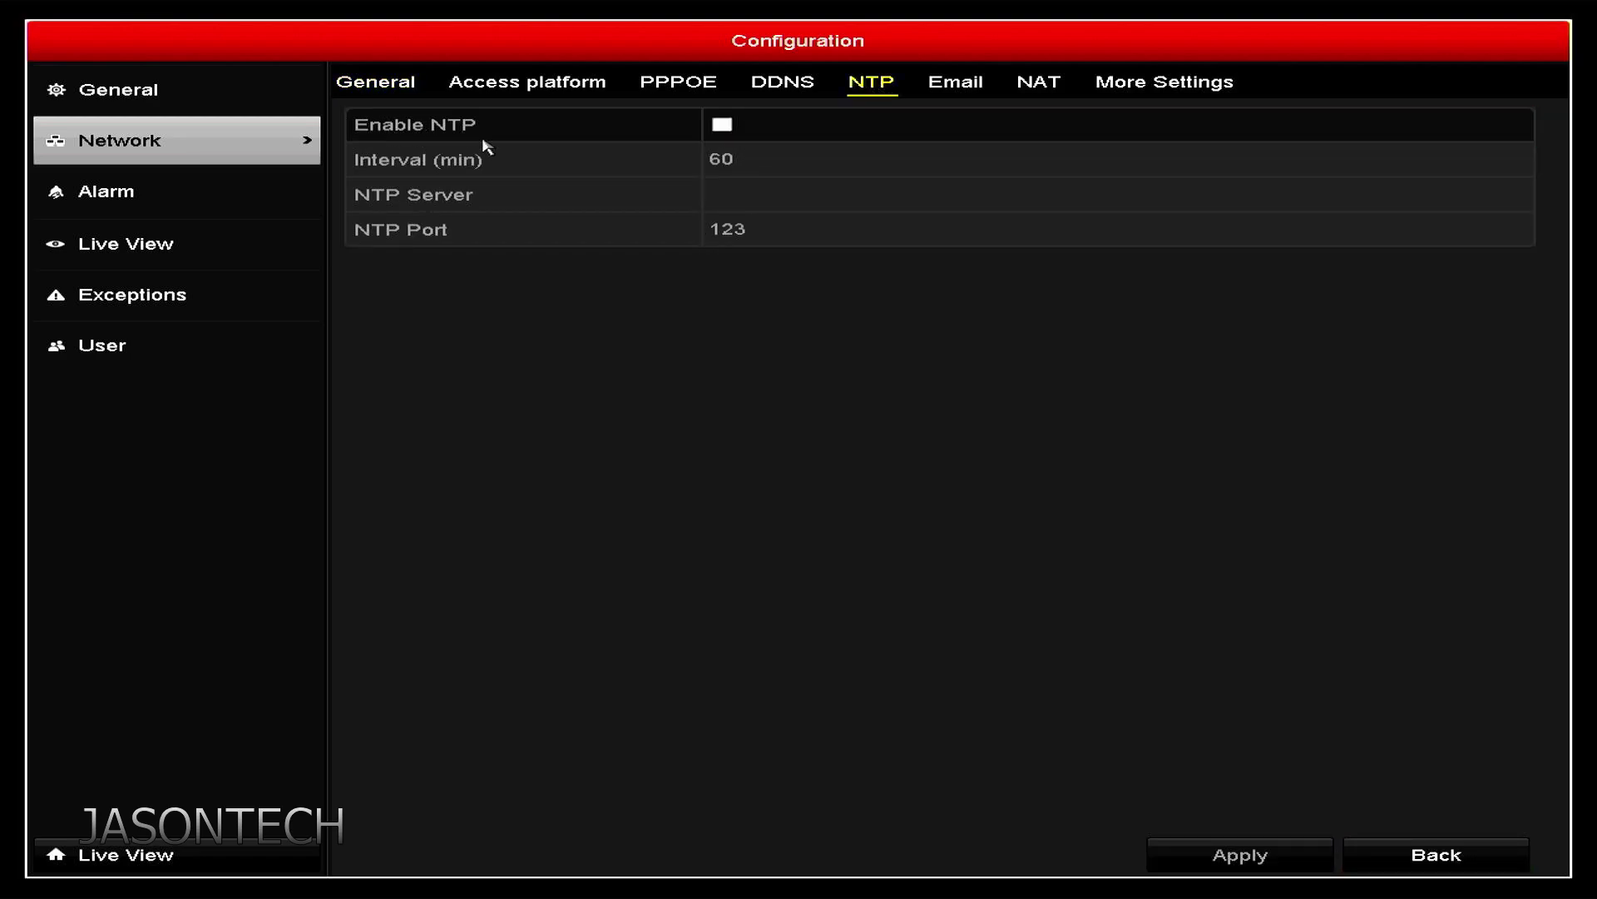
pyautogui.click(722, 125)
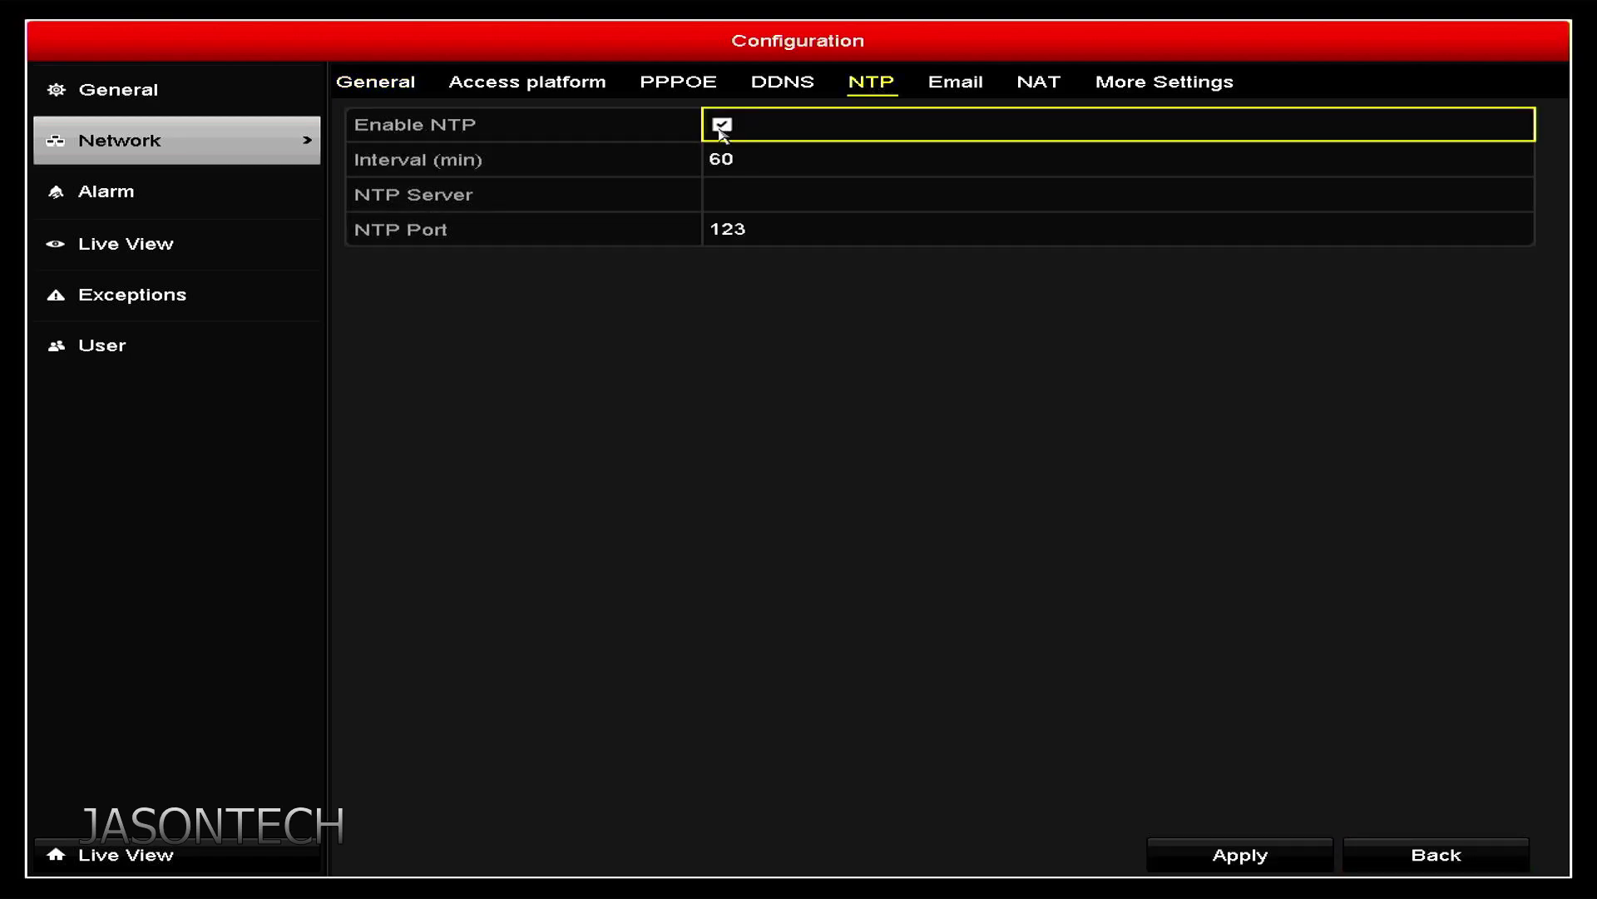
pyautogui.doubleClick(722, 159)
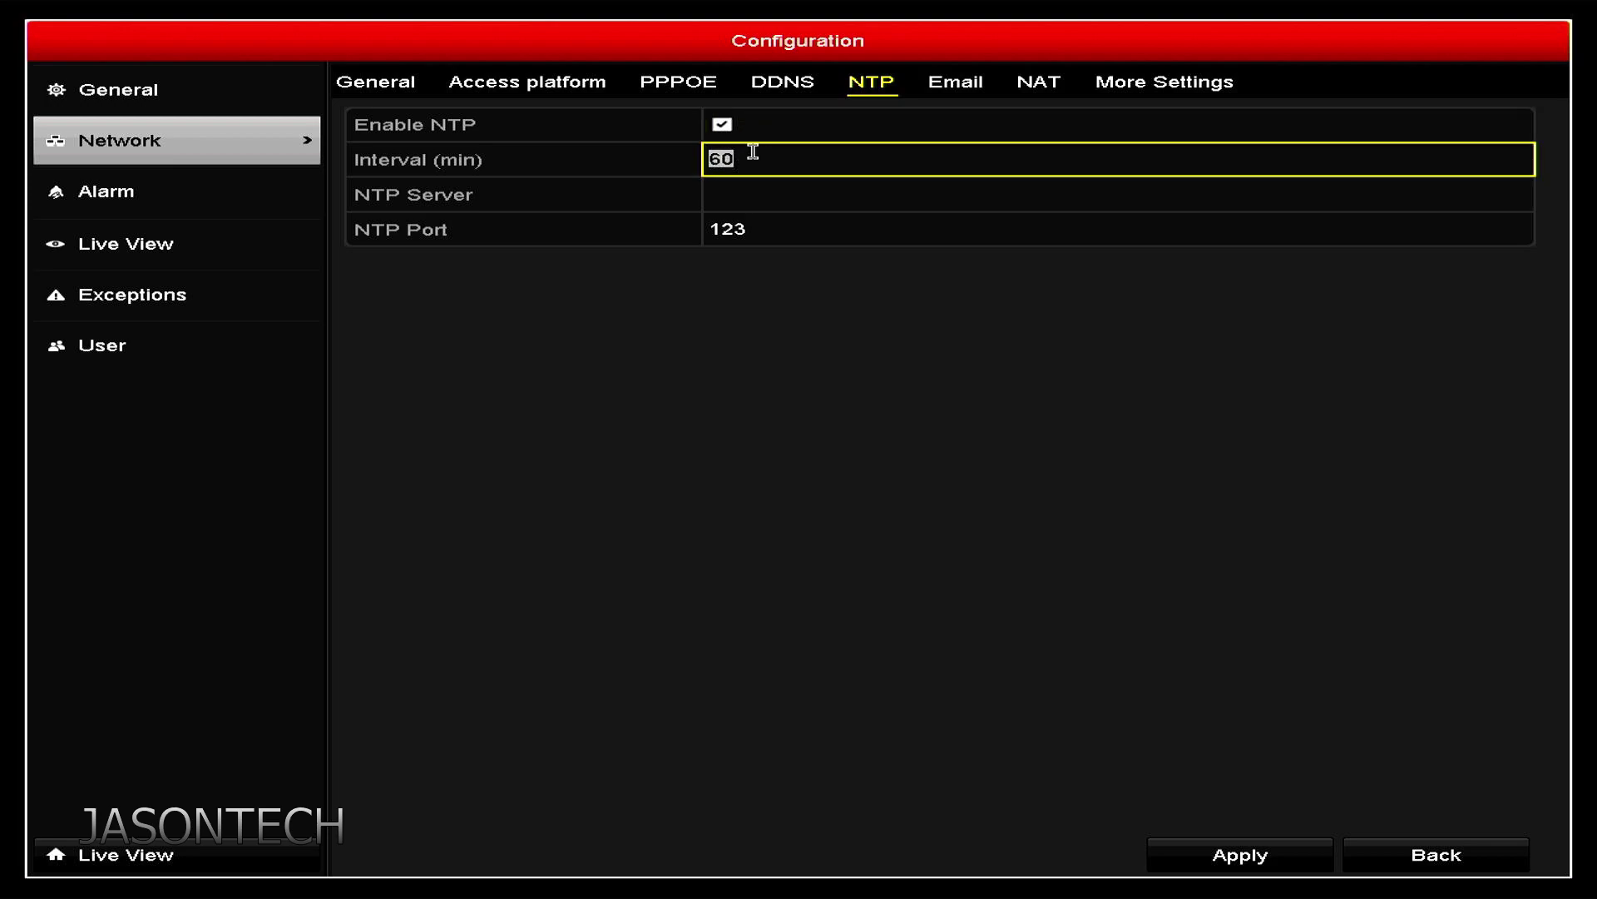
pyautogui.click(718, 193)
pyautogui.click(719, 194)
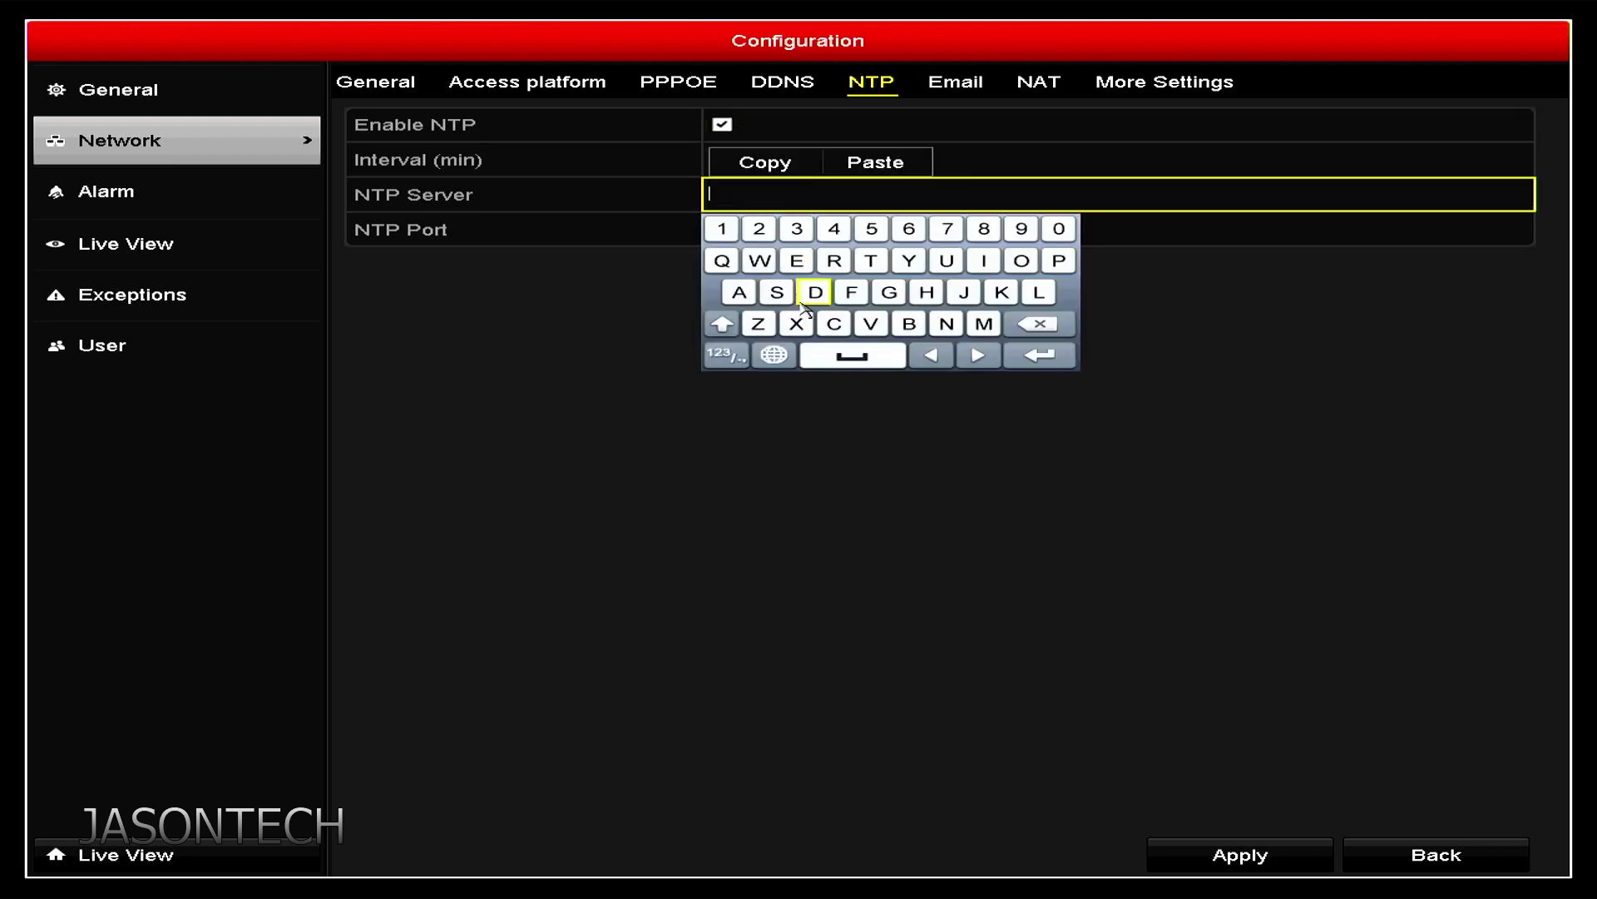
# - Enter 'time1.' as the start of the NTP server address
pyautogui.click(871, 259)
pyautogui.click(983, 260)
pyautogui.click(983, 323)
pyautogui.click(797, 260)
pyautogui.click(721, 228)
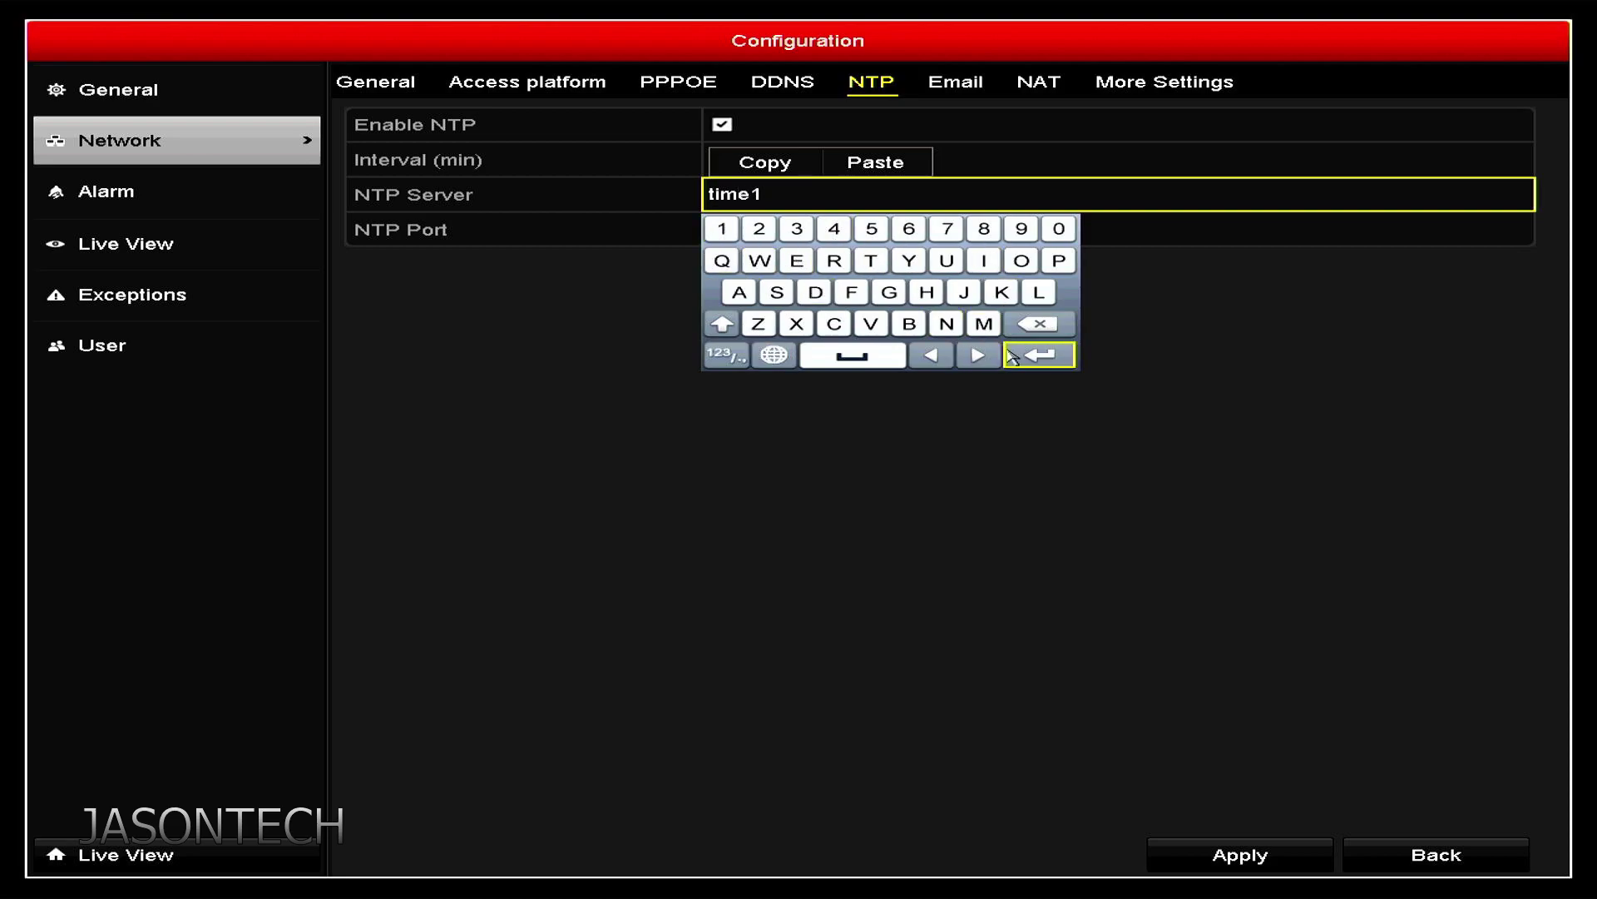
pyautogui.click(726, 355)
pyautogui.click(1009, 228)
pyautogui.click(750, 355)
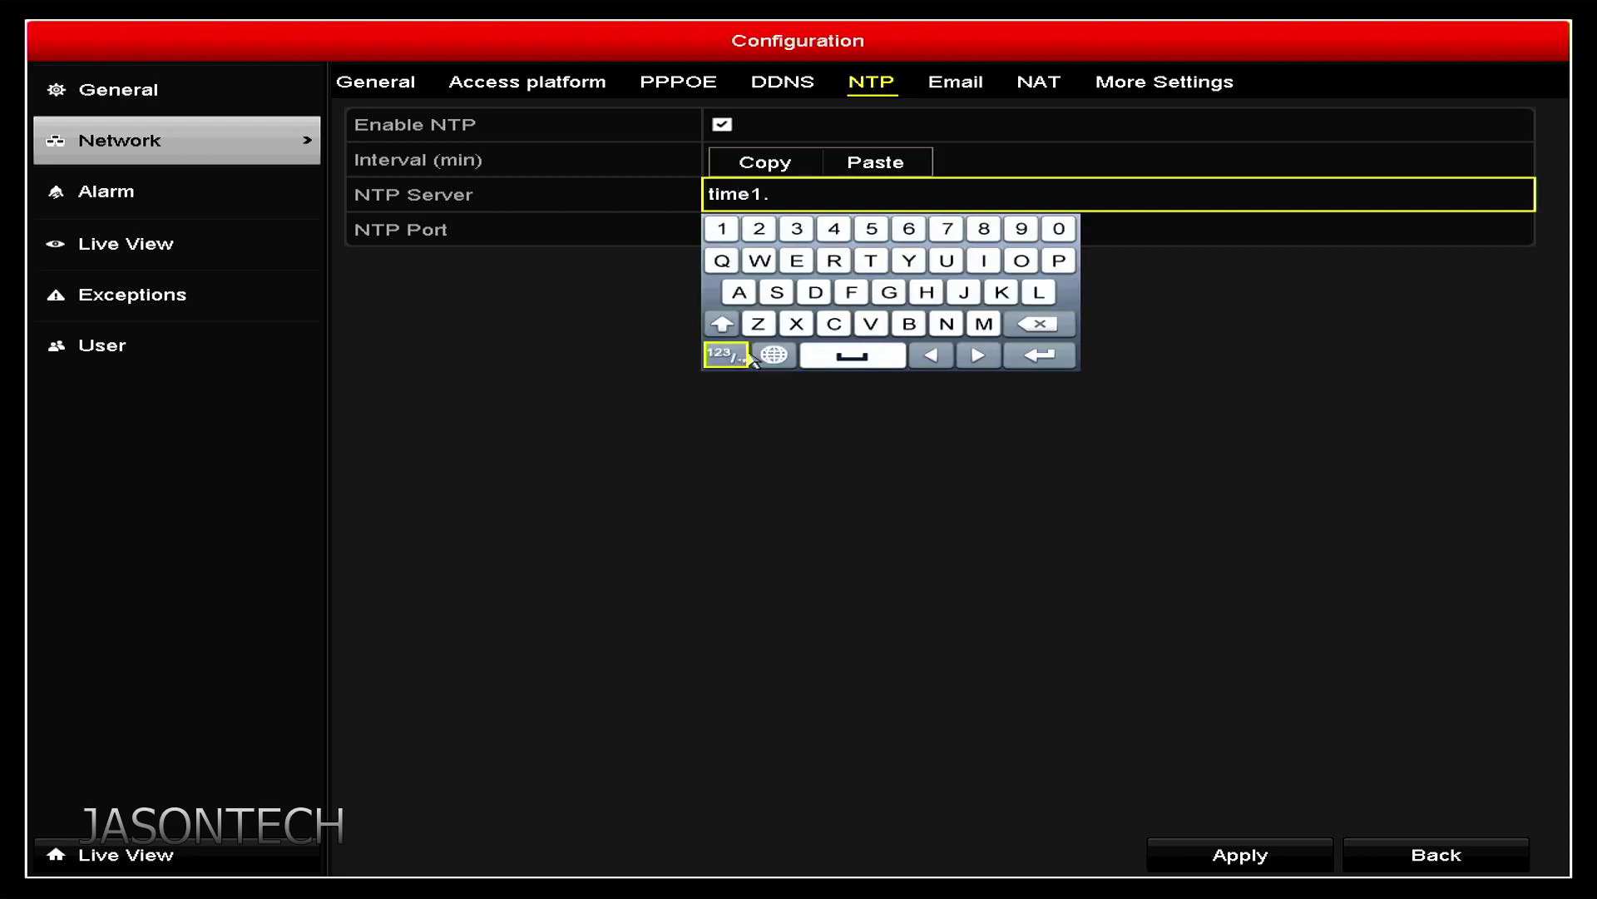
# - Complete the NTP server address as 'time1.google.com'
pyautogui.click(890, 292)
pyautogui.click(1021, 259)
pyautogui.click(1022, 260)
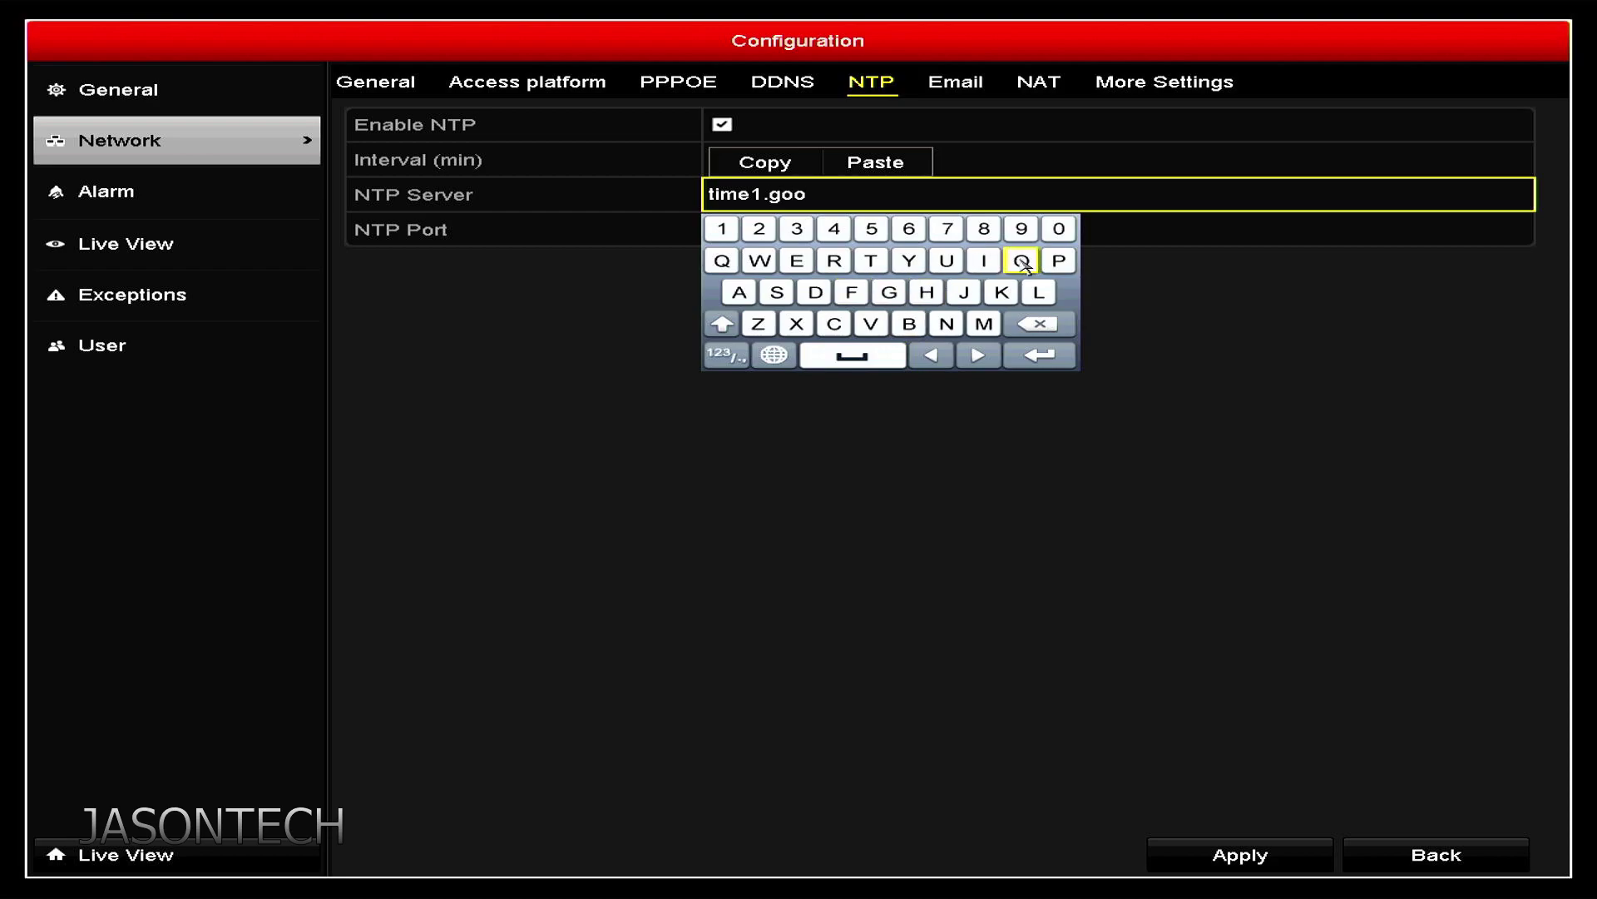
pyautogui.click(891, 292)
pyautogui.click(1038, 292)
pyautogui.click(796, 260)
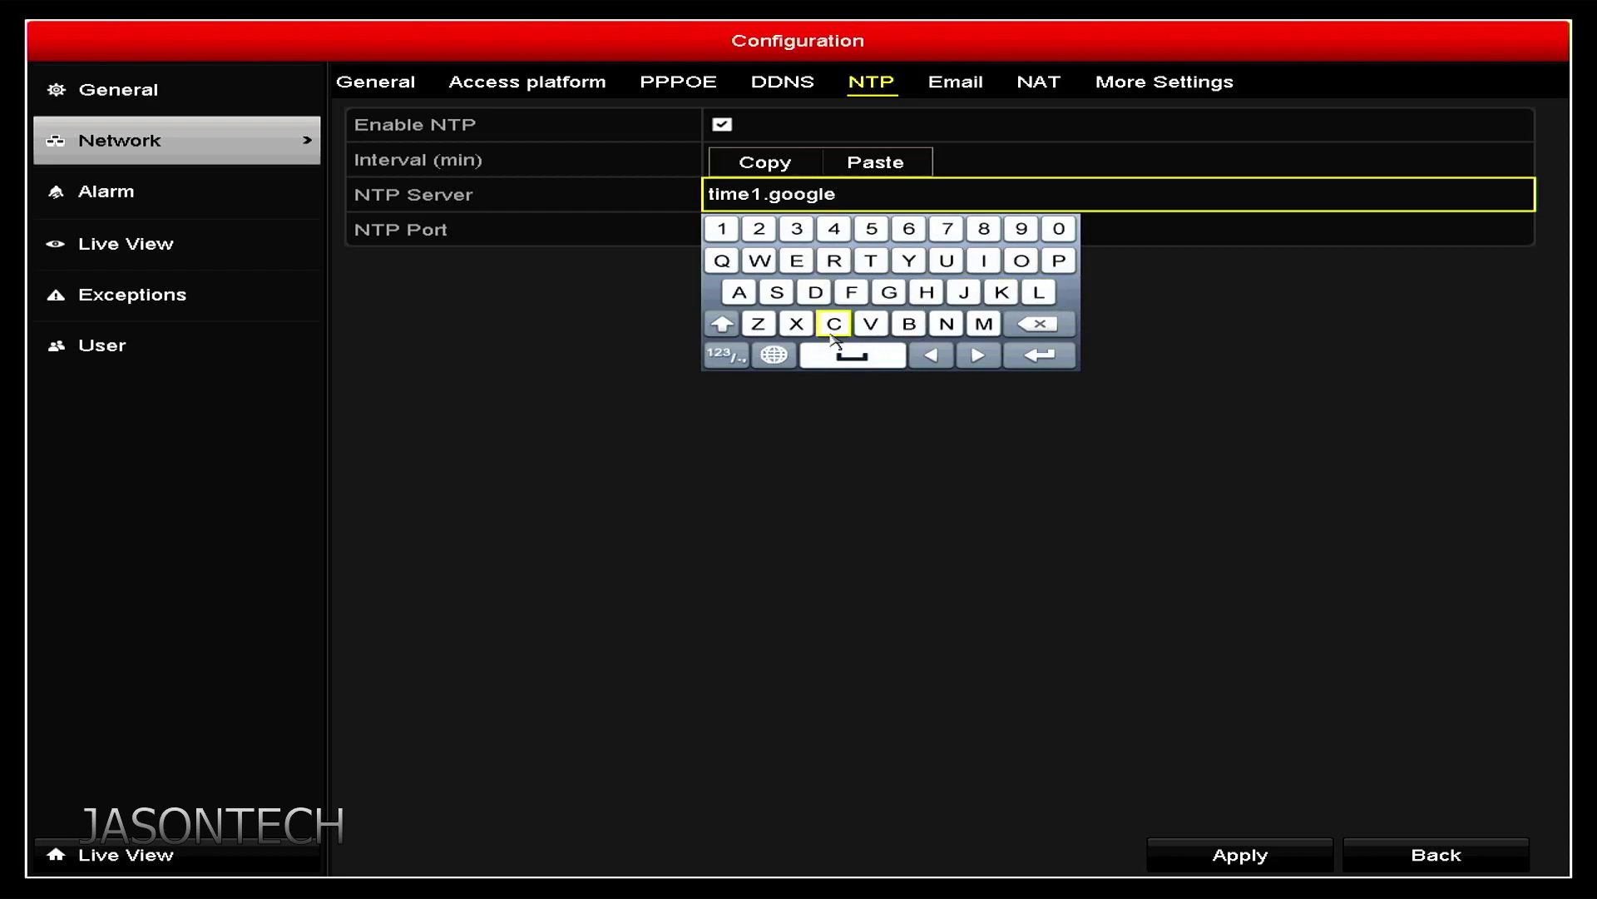
pyautogui.click(727, 355)
pyautogui.click(1009, 229)
pyautogui.click(750, 354)
pyautogui.click(834, 323)
pyautogui.click(1021, 261)
pyautogui.click(984, 324)
# - Apply the NTP settings with server time1.google.com and port 123
pyautogui.click(1040, 355)
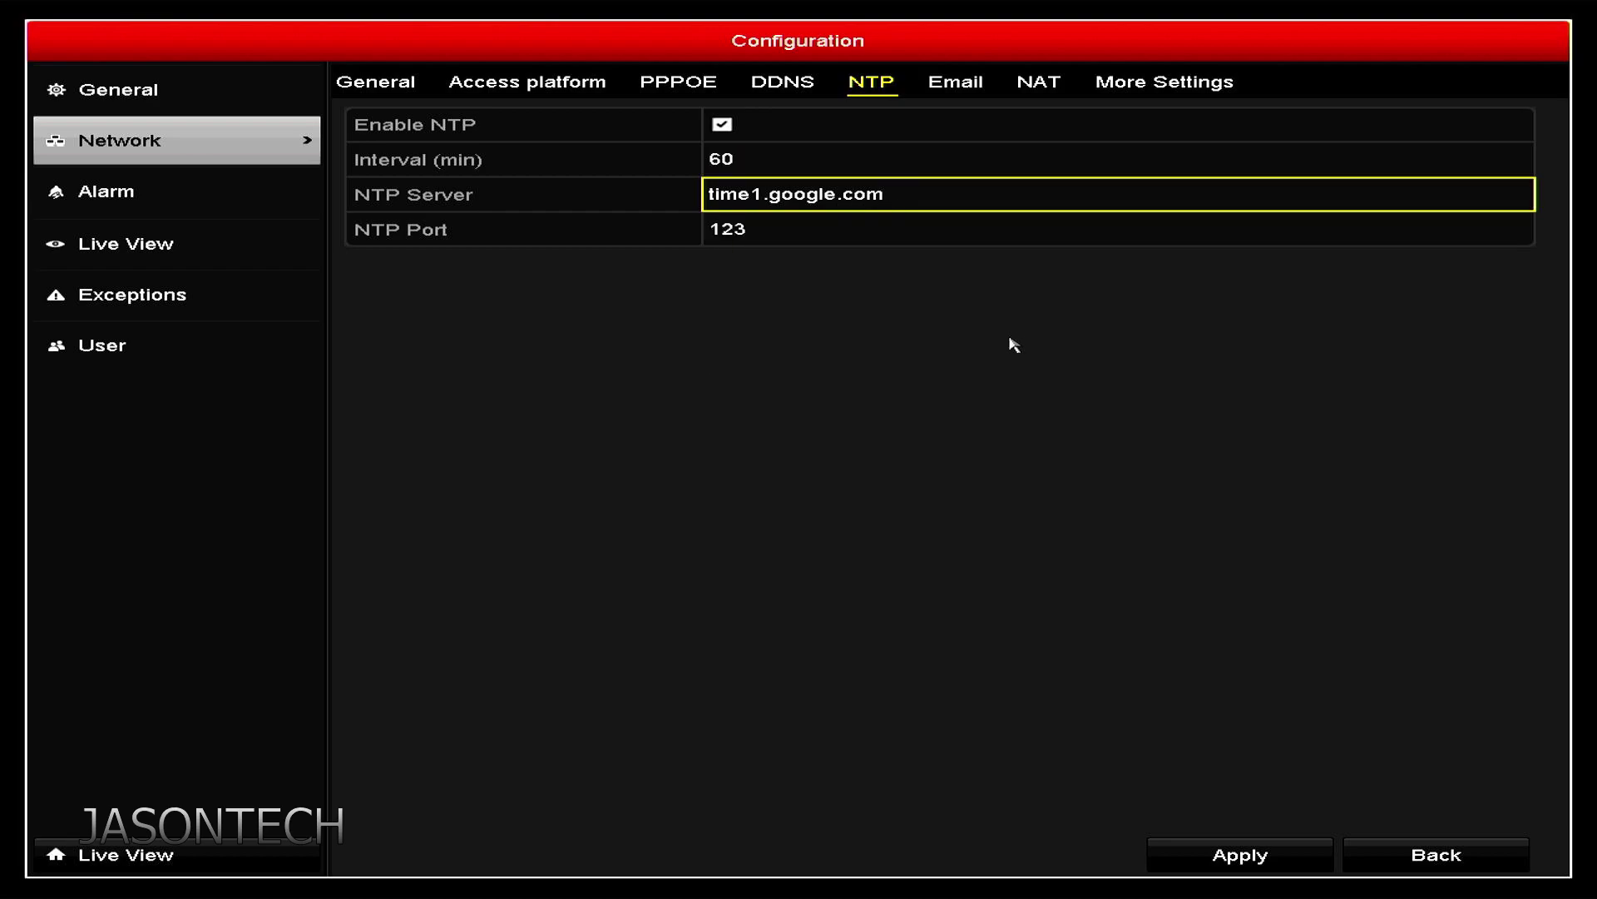
pyautogui.click(728, 230)
pyautogui.click(720, 160)
pyautogui.click(737, 231)
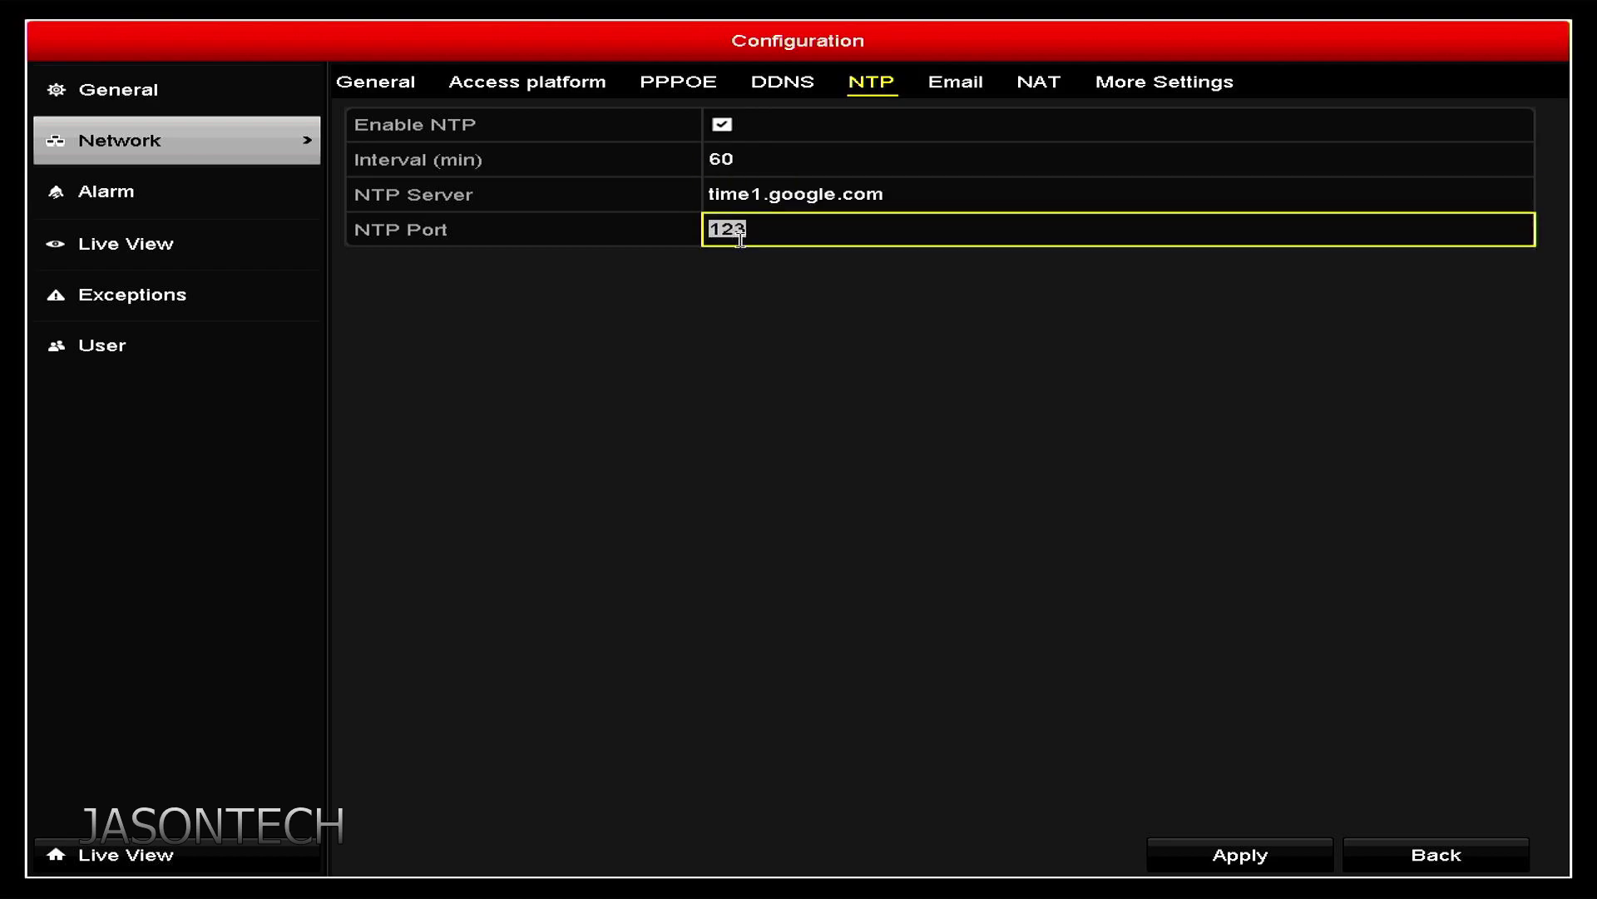
pyautogui.click(799, 195)
pyautogui.click(947, 347)
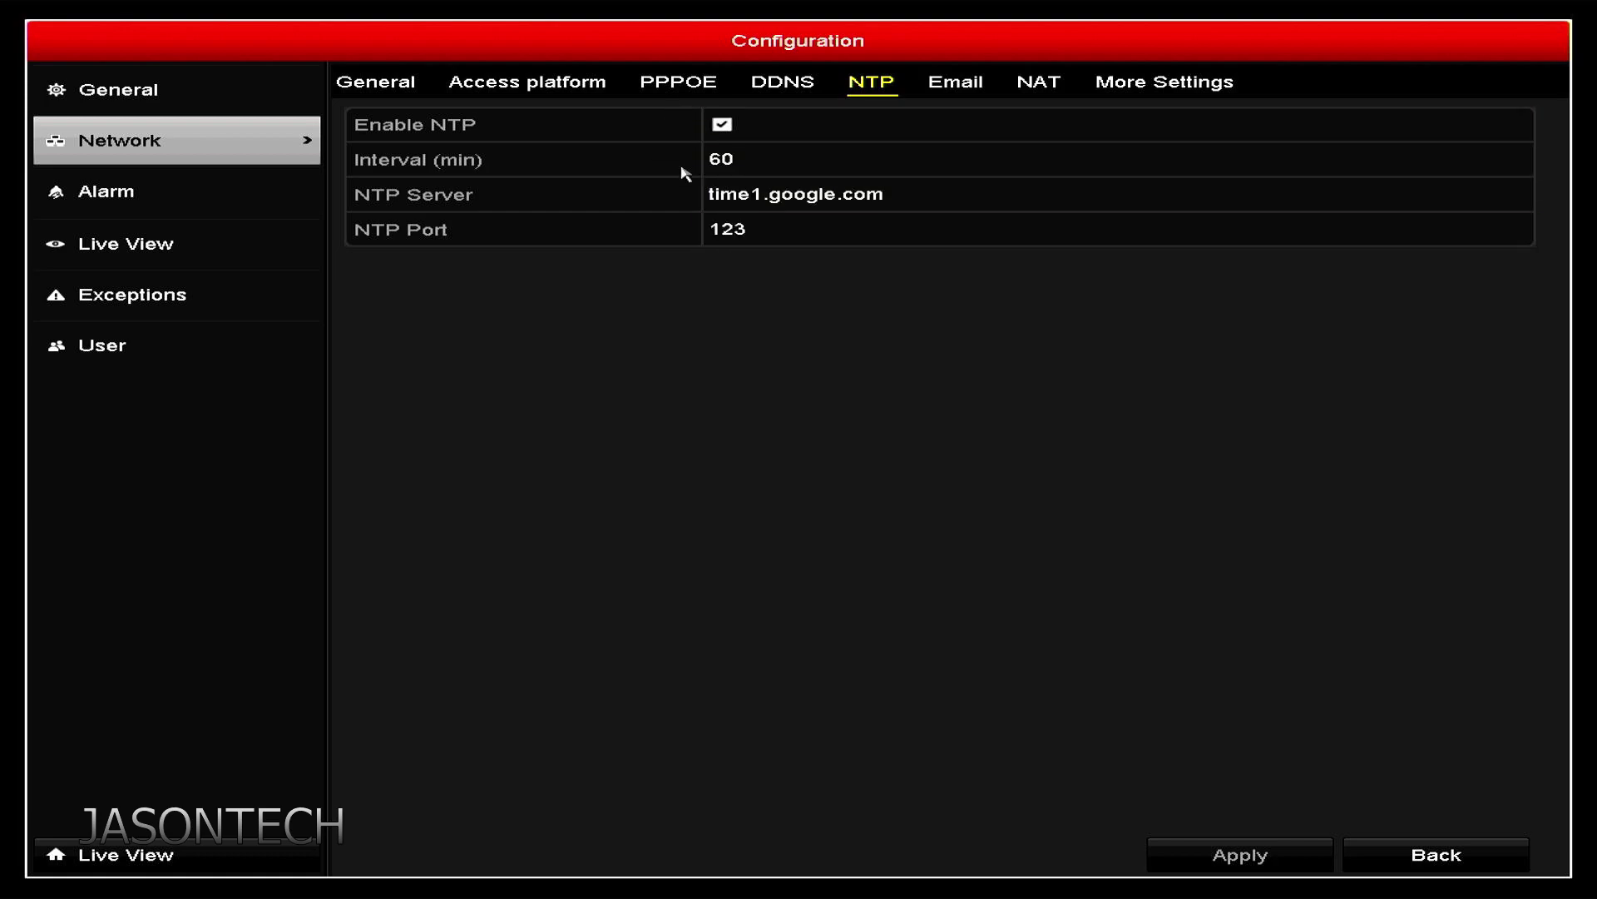
pyautogui.click(714, 200)
pyautogui.click(375, 82)
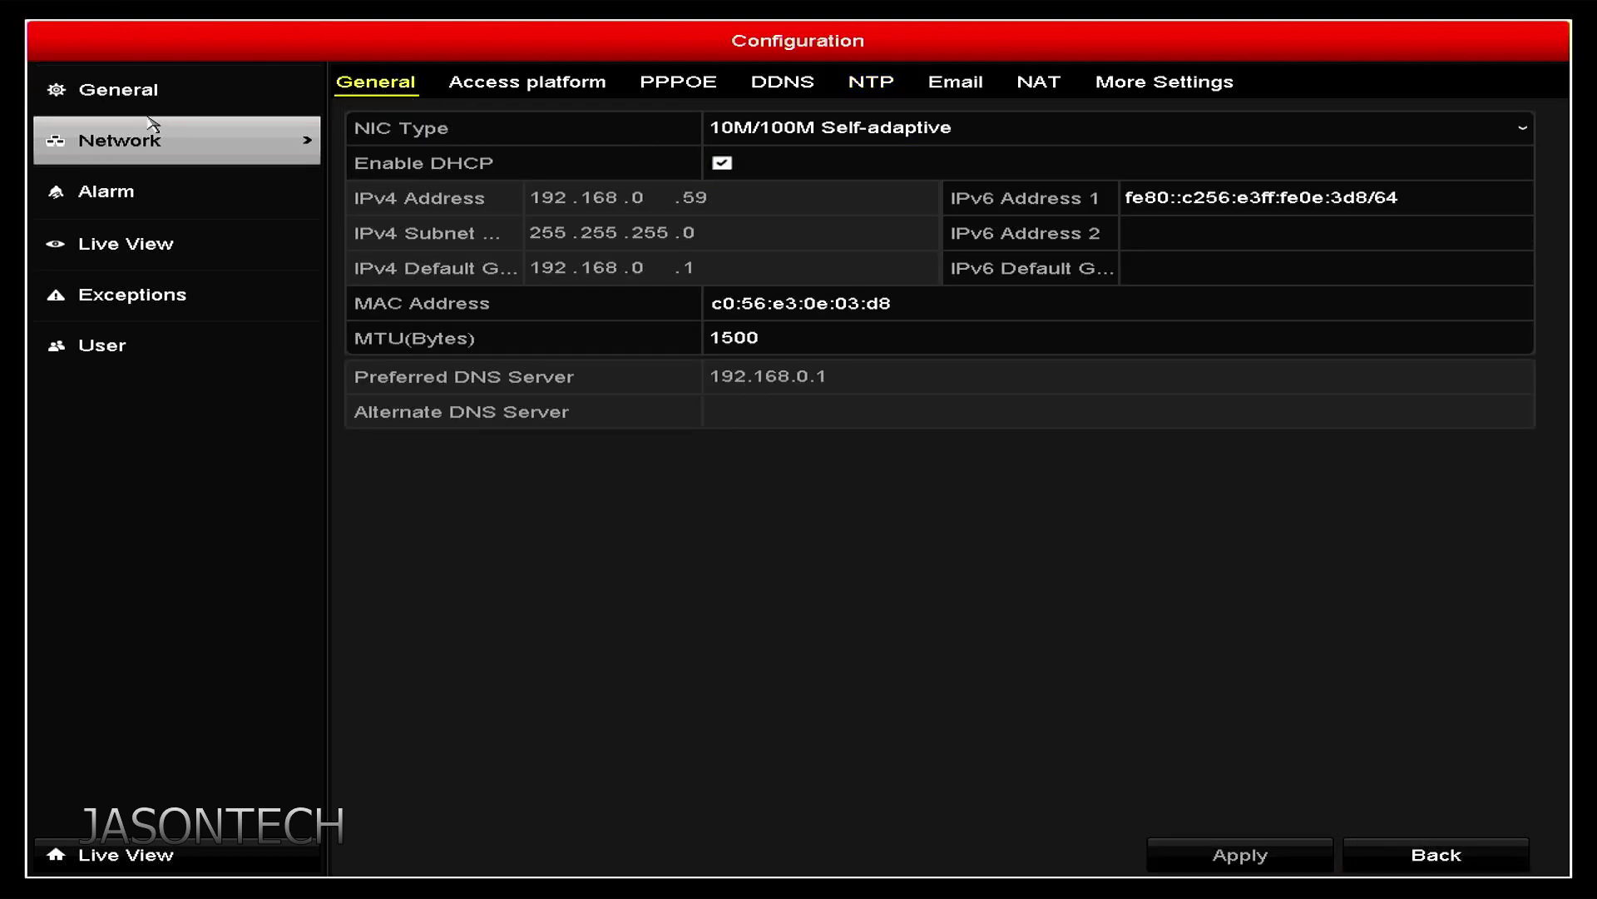
pyautogui.click(119, 91)
pyautogui.click(734, 194)
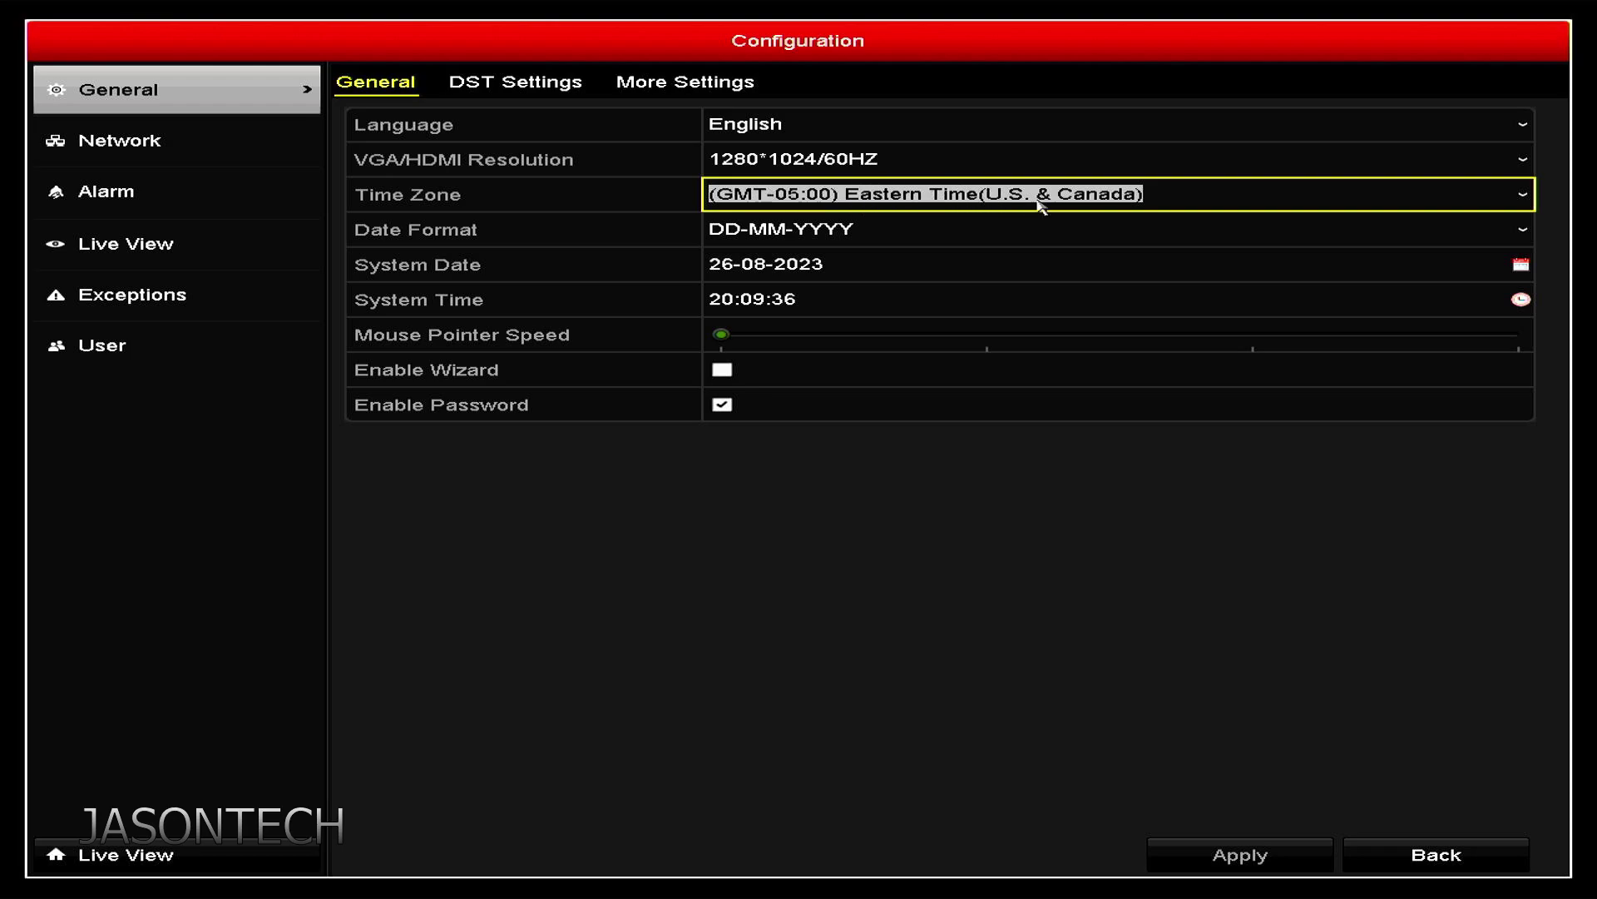
pyautogui.click(119, 140)
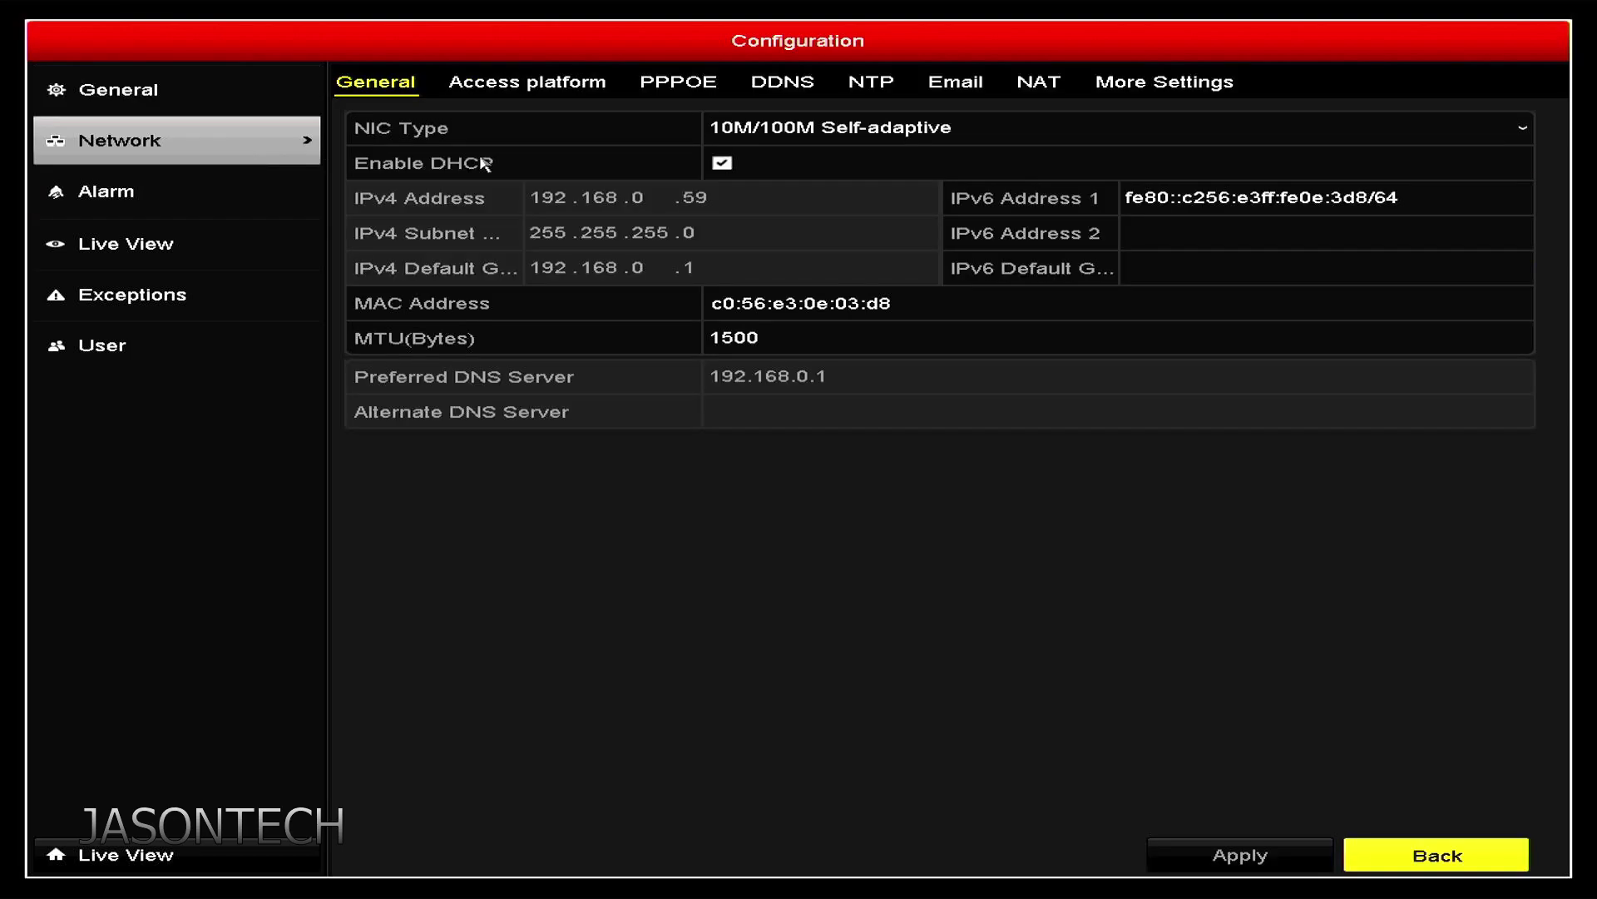
pyautogui.click(872, 82)
pyautogui.click(747, 229)
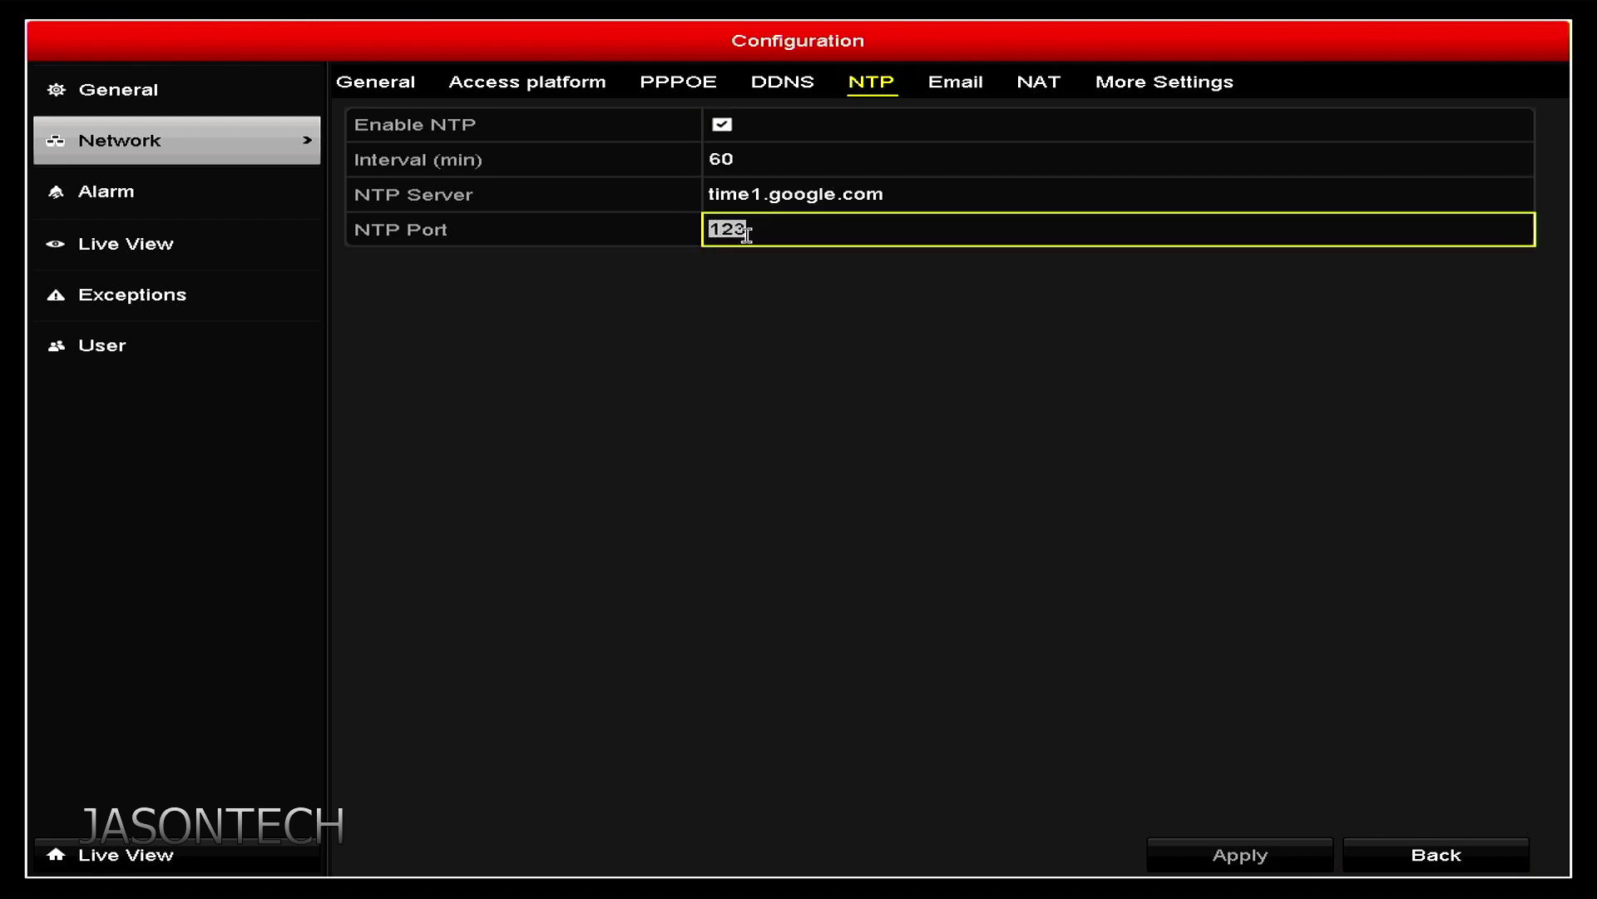